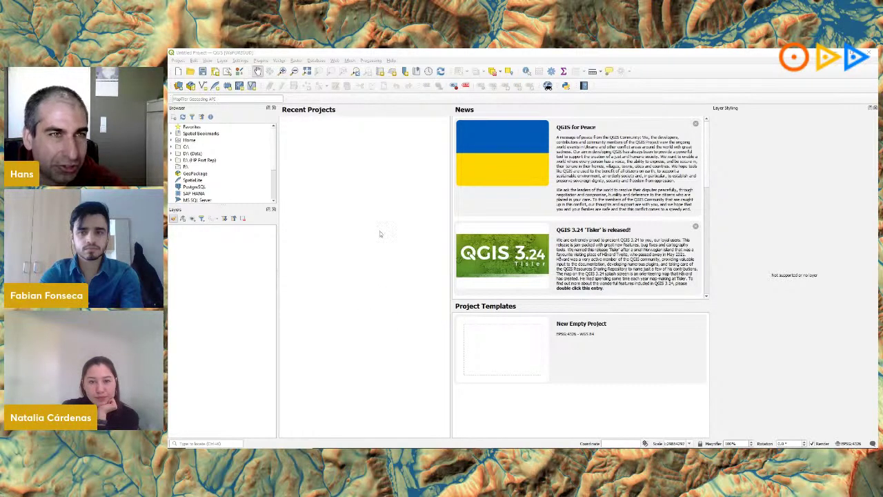
- Open the plugin manager and enable showing experimental plugins in its settings
click(265, 62)
click(269, 70)
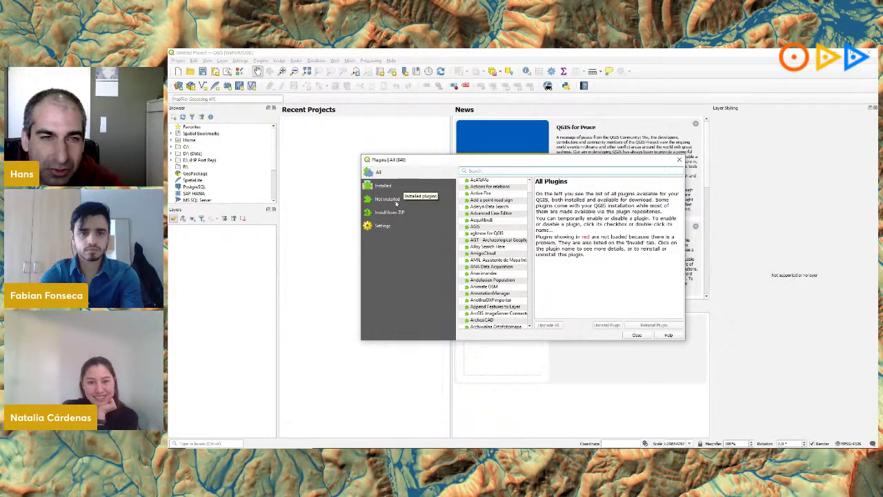
click(381, 226)
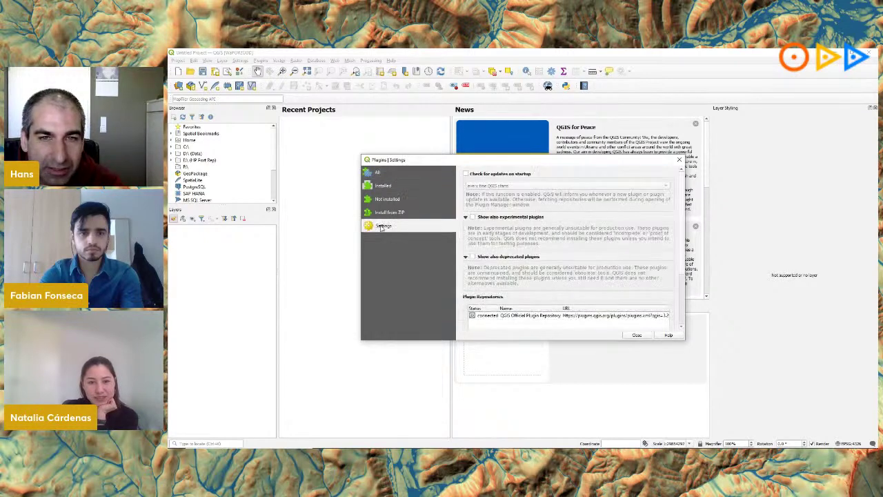
click(473, 217)
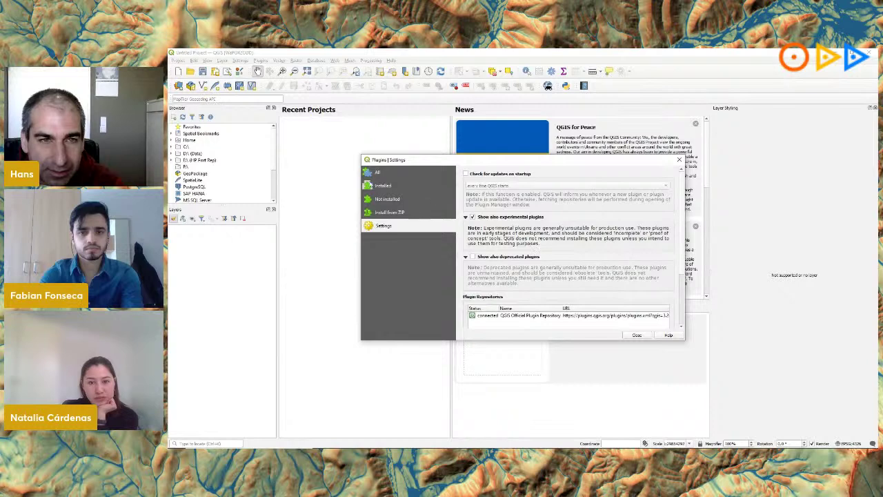
- Search all plugins for "wap", select WAPlugin and enlarge the window to review its description and version details
click(379, 173)
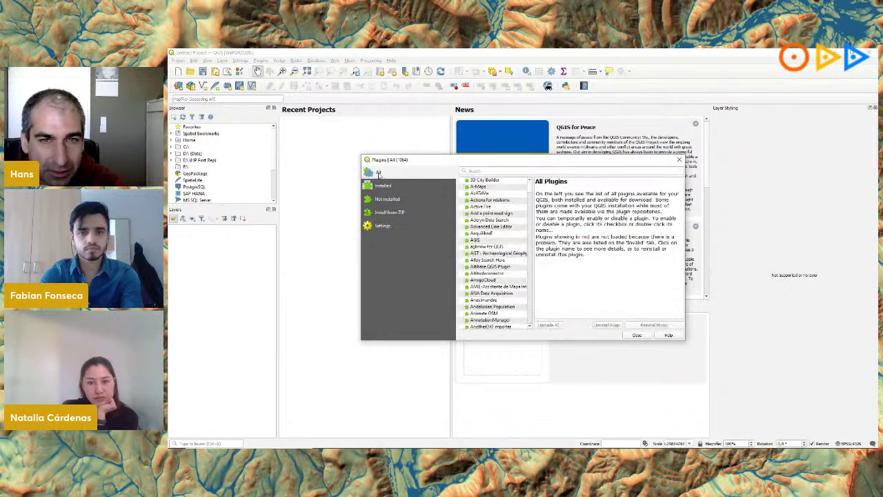
click(500, 172)
text(wap)
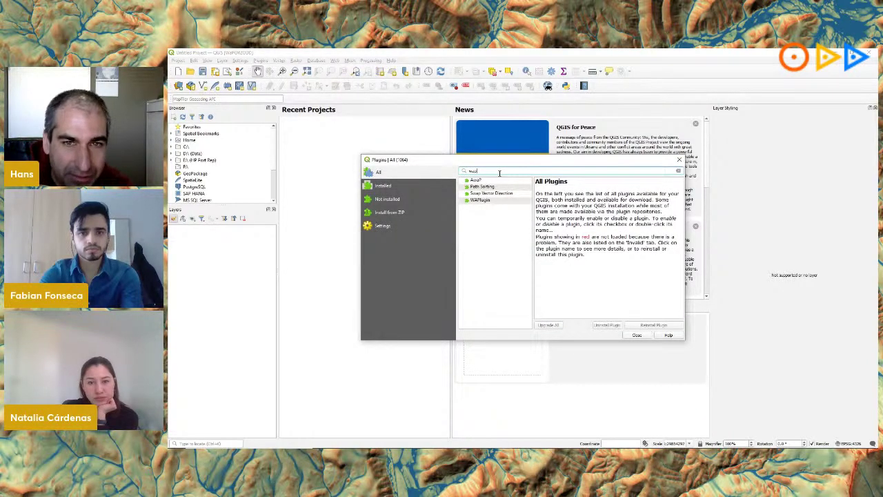
click(476, 202)
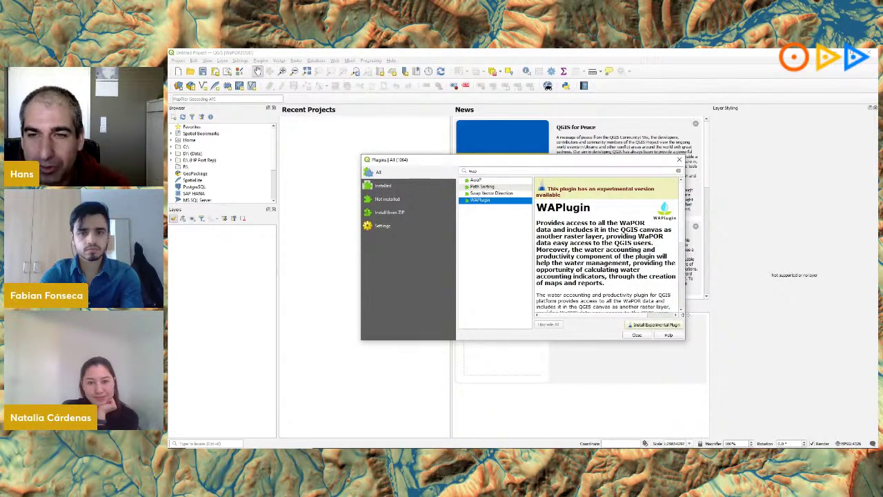
scroll(683, 238, down, 5)
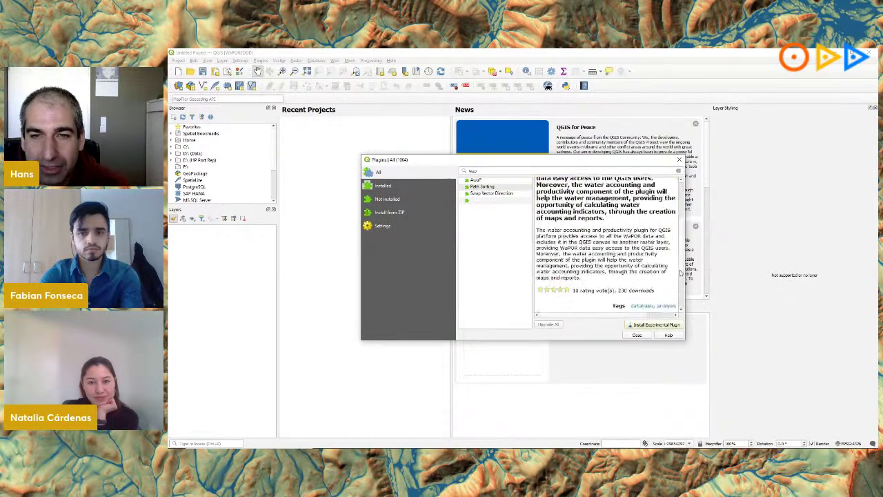
scroll(682, 270, down, 3)
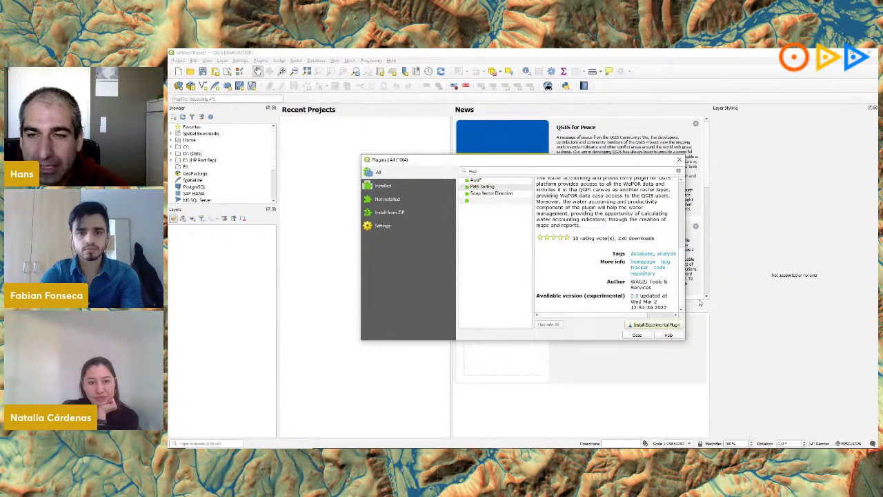
drag(684, 340, 762, 343)
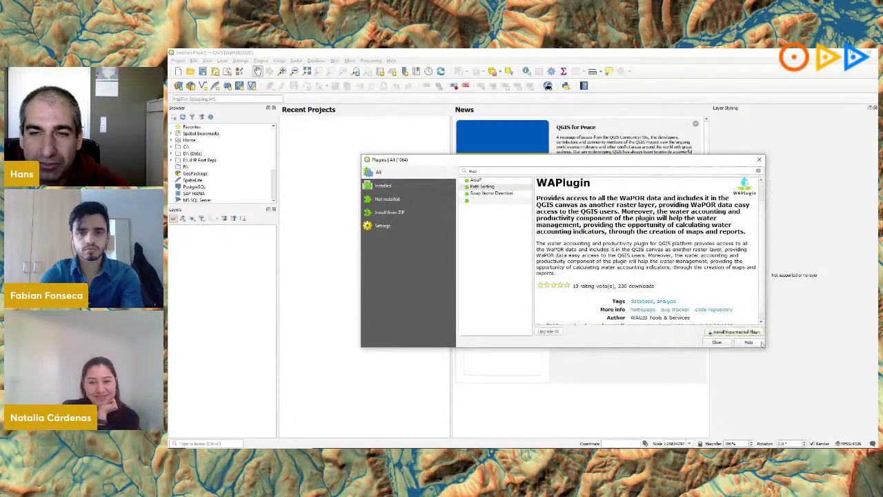
scroll(683, 275, down, 1)
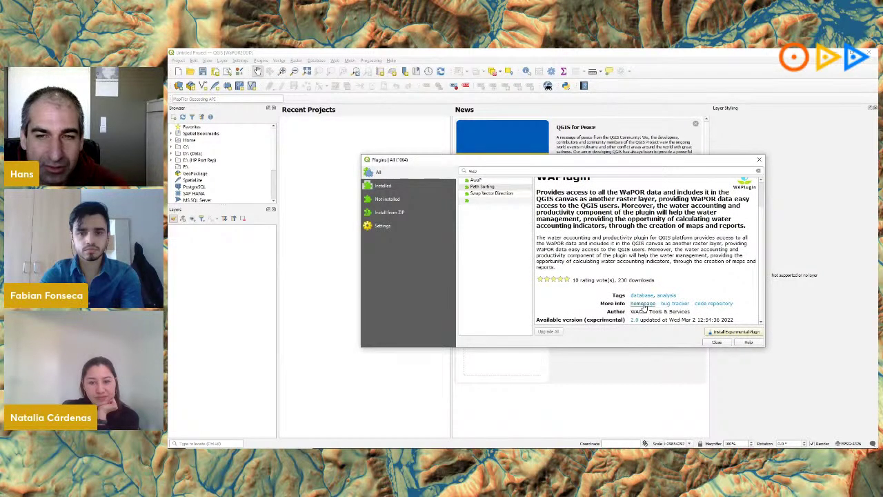
- Open the WAPlugin homepage in the browser and look over the repository's files and README
click(643, 304)
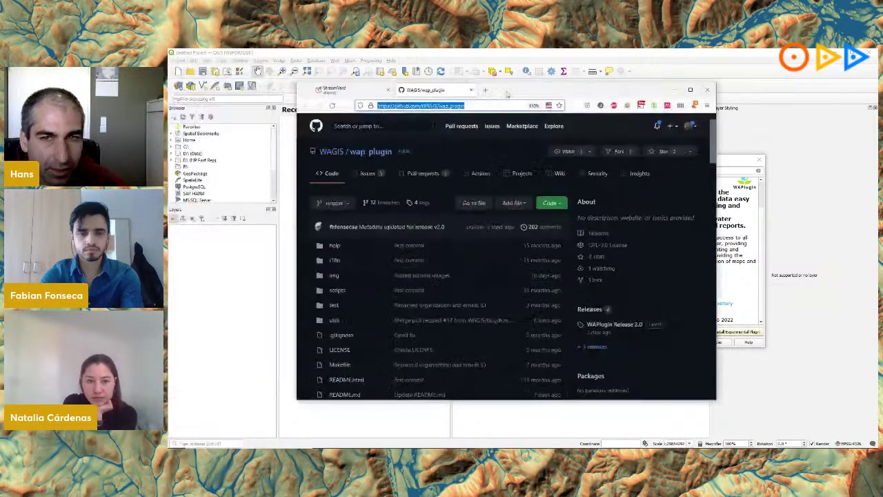
drag(506, 93, 560, 93)
double_click(560, 93)
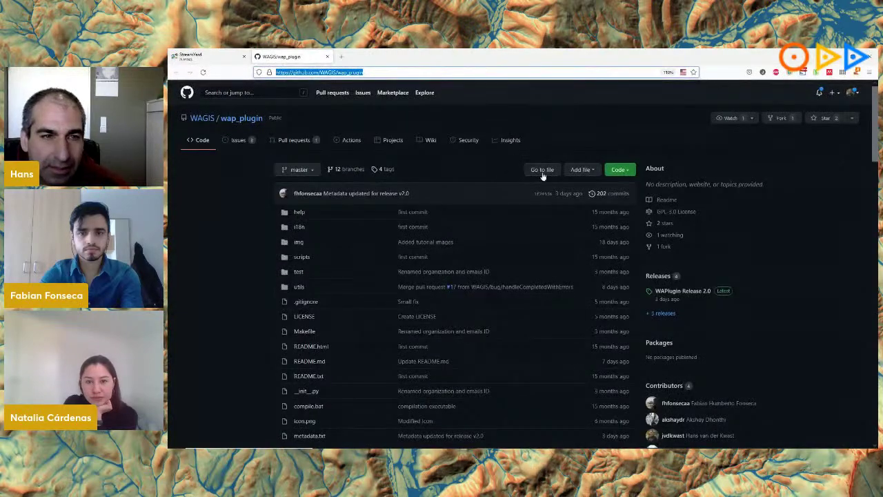
scroll(252, 260, down, 8)
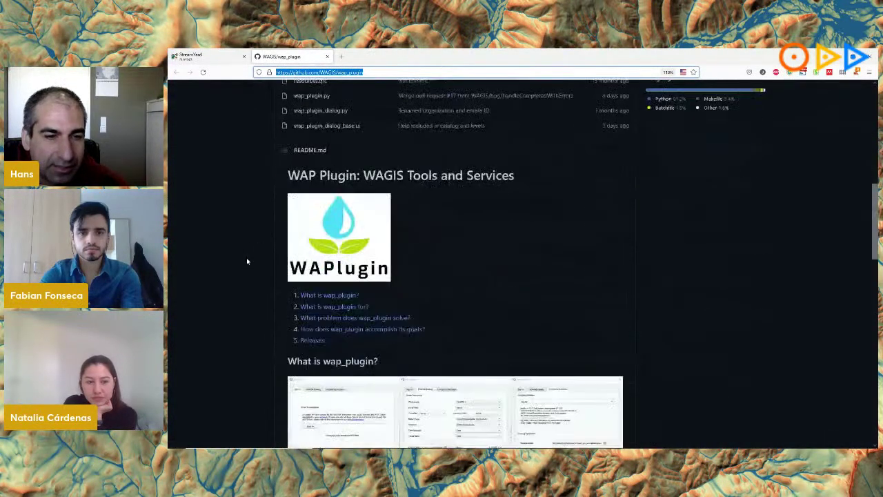
scroll(246, 259, up, 8)
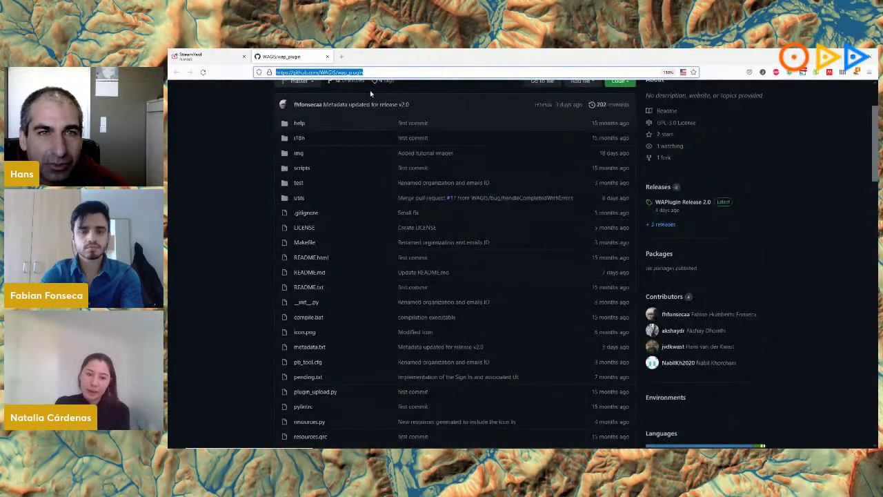
- Switch back to QGIS, install the experimental version of WAPlugin and close the plugin manager
key(alt+Tab)
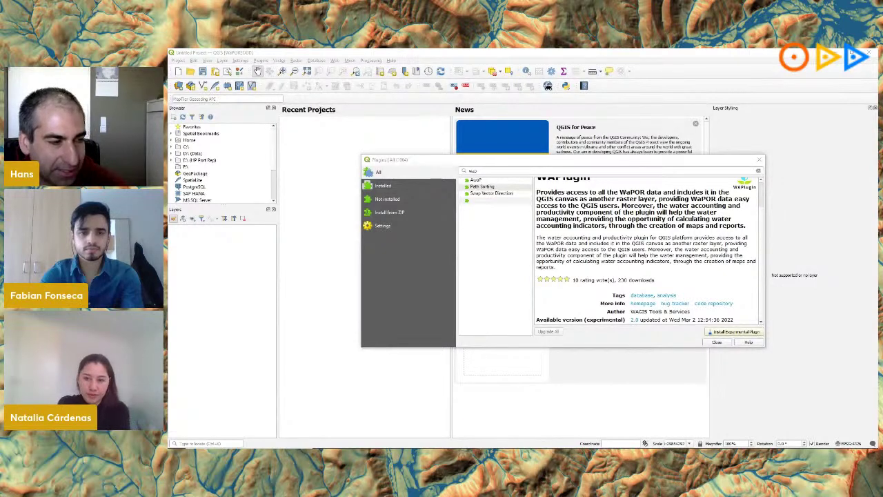
click(718, 334)
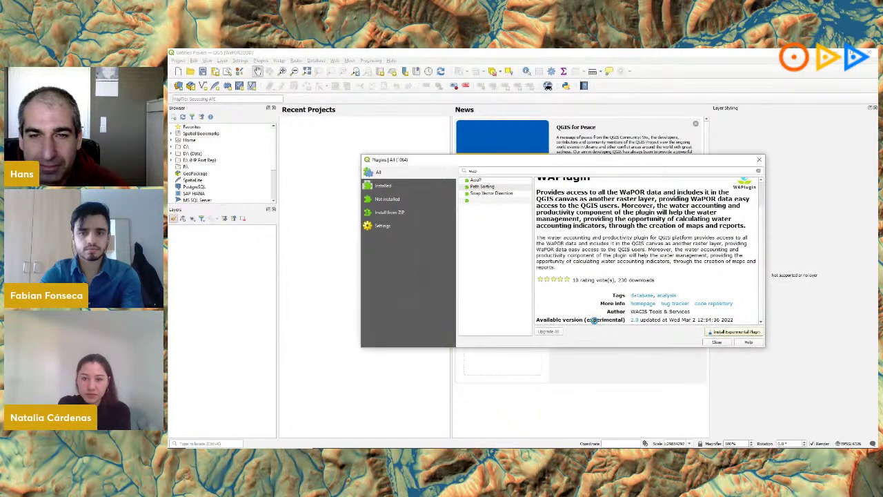
click(718, 343)
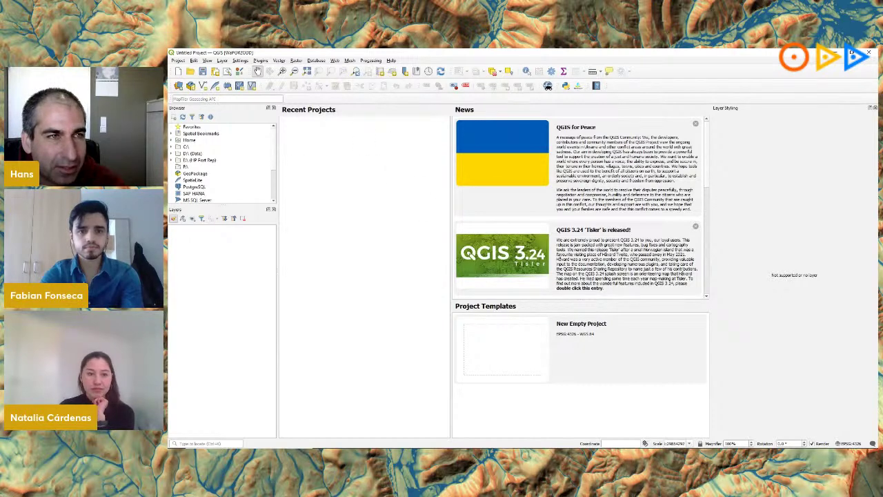
- Create a new empty project and add the MapTiler Satellite basemap as a raster layer, showing Africa
click(178, 71)
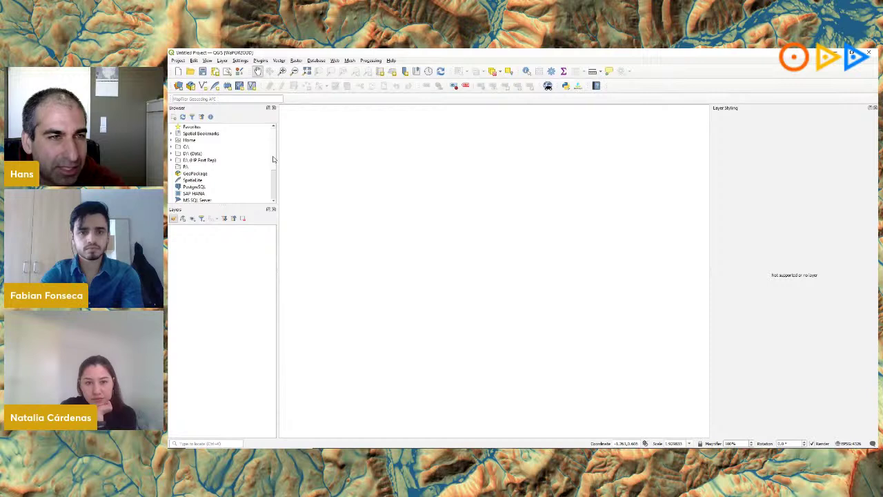
scroll(241, 183, down, 3)
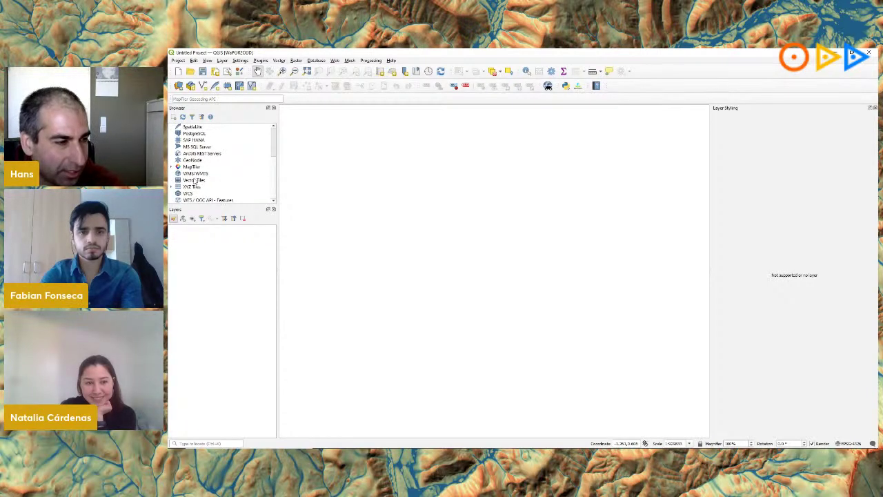
click(172, 167)
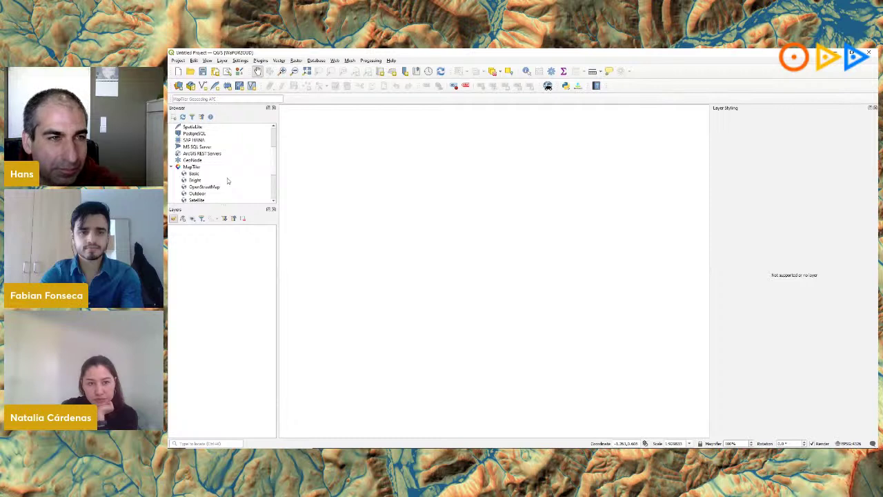
scroll(228, 181, down, 1)
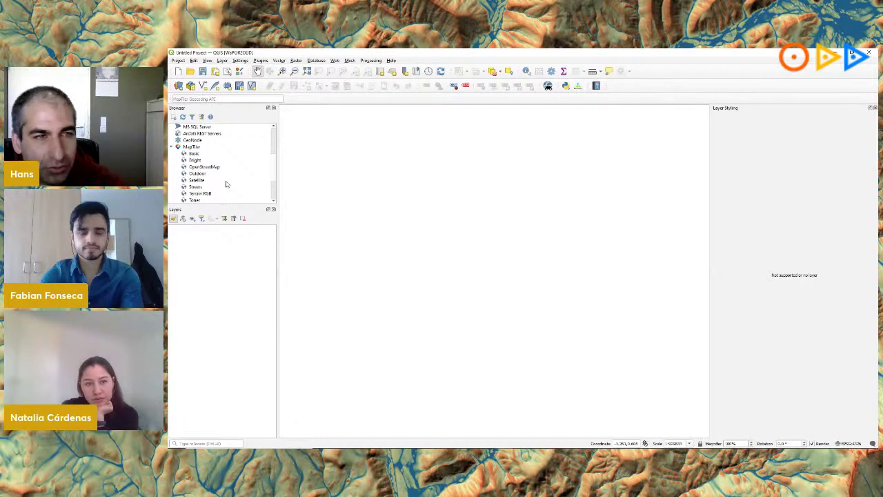
scroll(225, 183, down, 1)
click(197, 160)
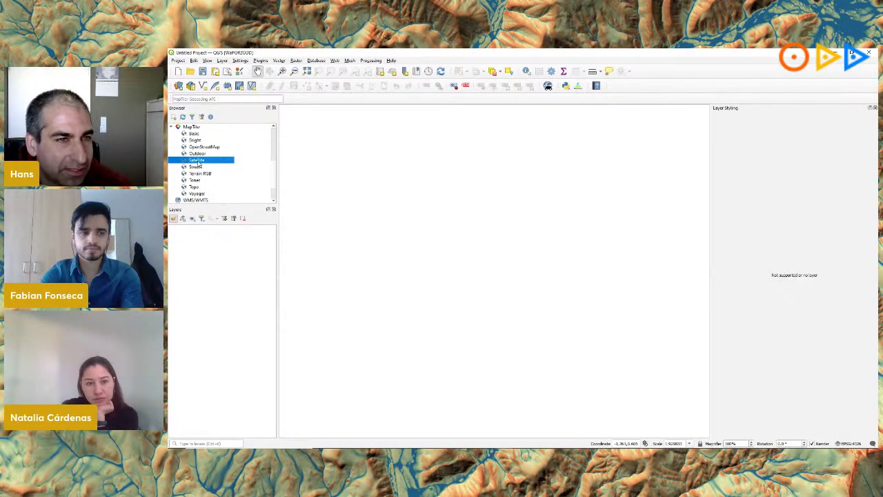
right_click(198, 161)
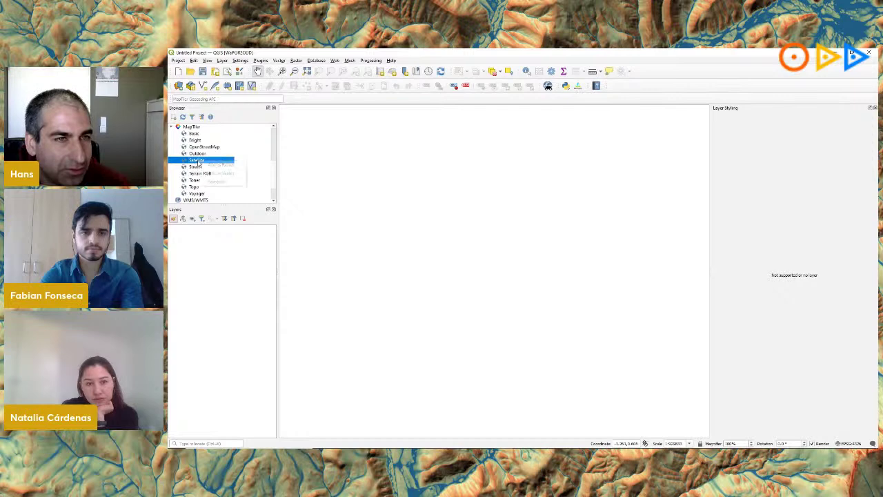
click(220, 165)
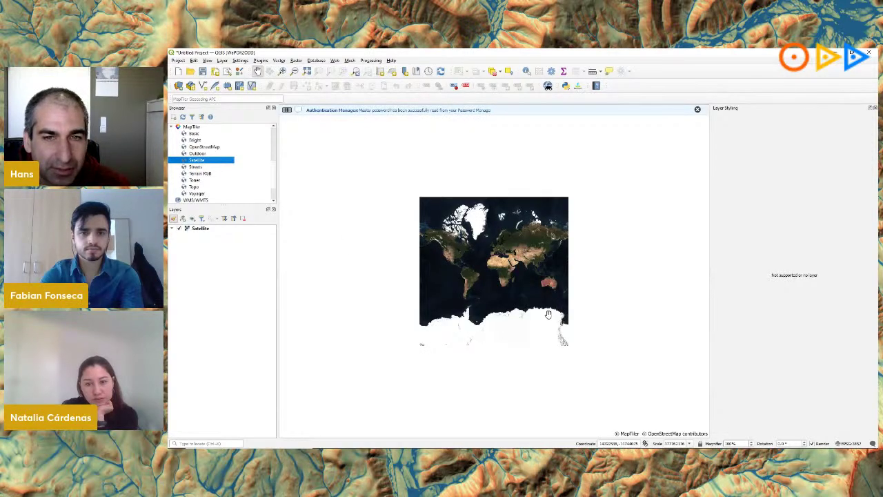
scroll(493, 267, up, 3)
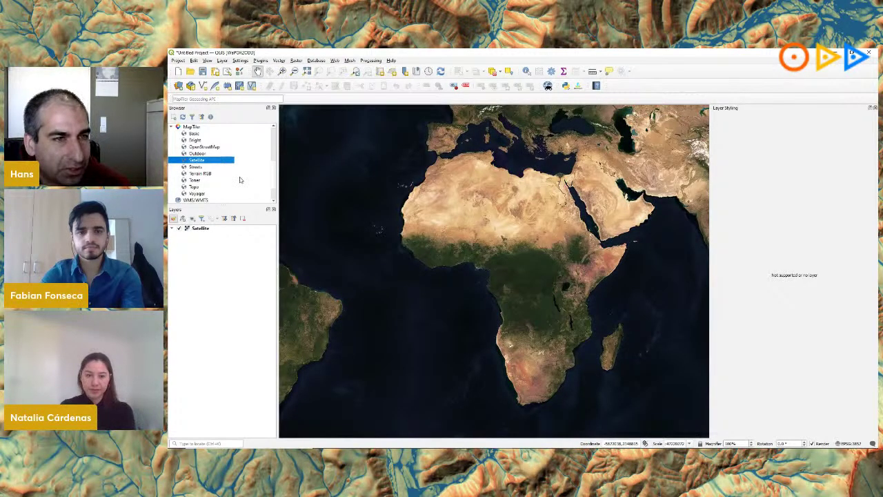
- Add the MapTiler OpenStreetMap basemap as vector tiles and dismiss the style conversion message
click(201, 148)
right_click(204, 148)
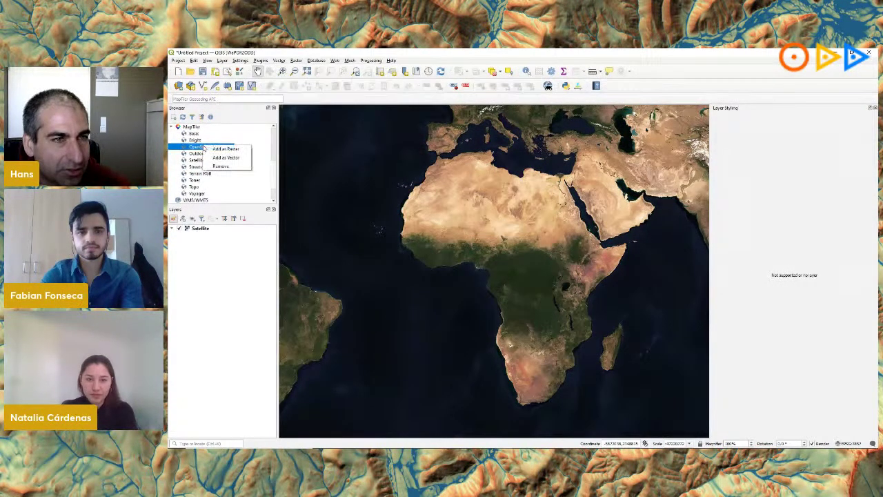
click(222, 161)
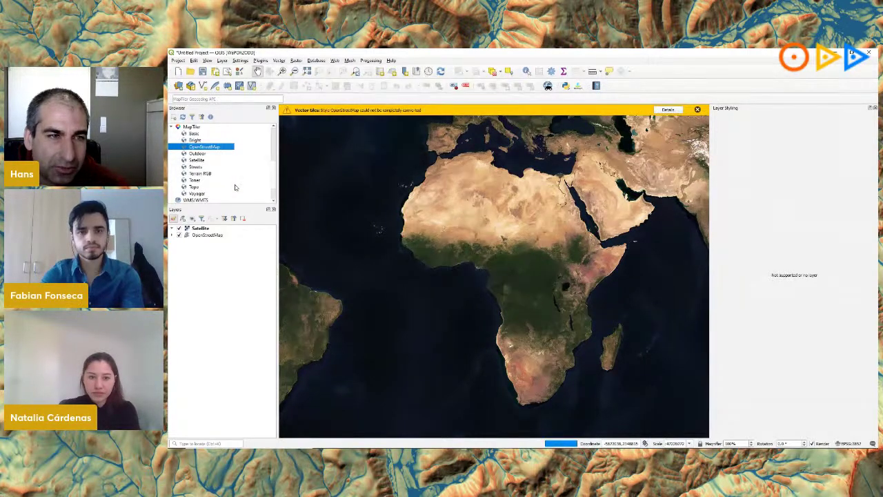
click(699, 111)
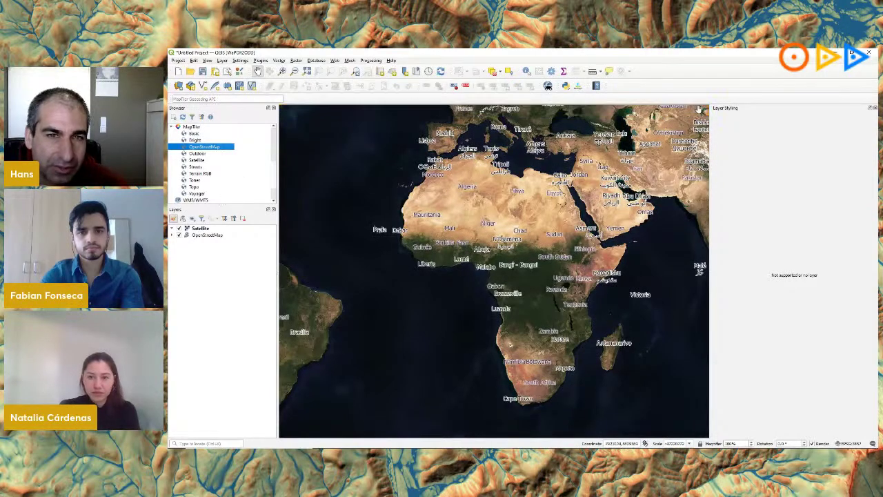
- Move the OpenStreetMap group above the Satellite layer in the layer order
click(202, 235)
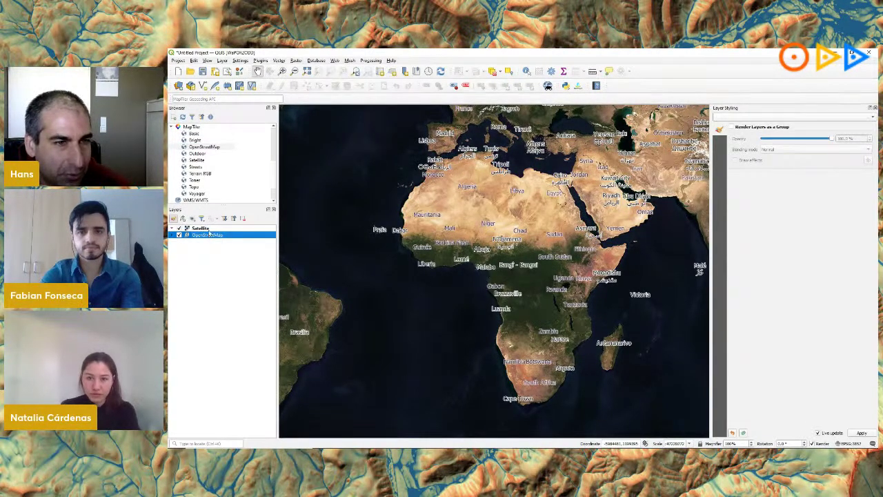
click(209, 235)
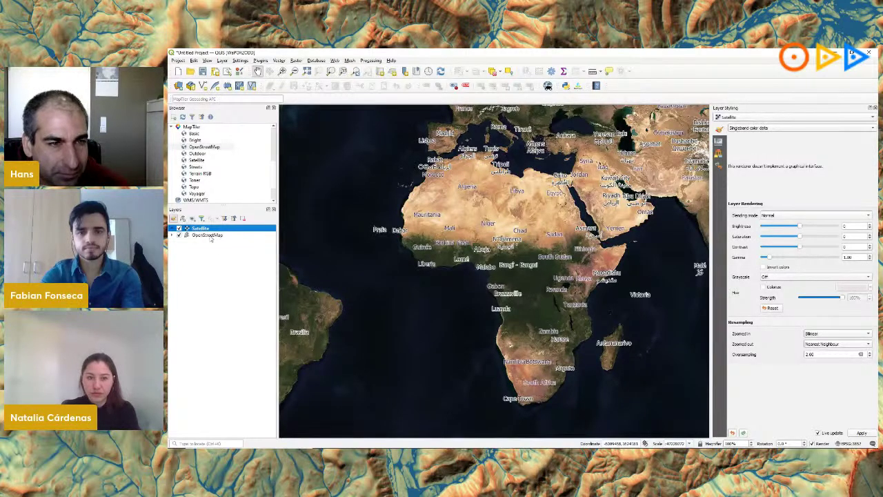
click(207, 237)
right_click(207, 236)
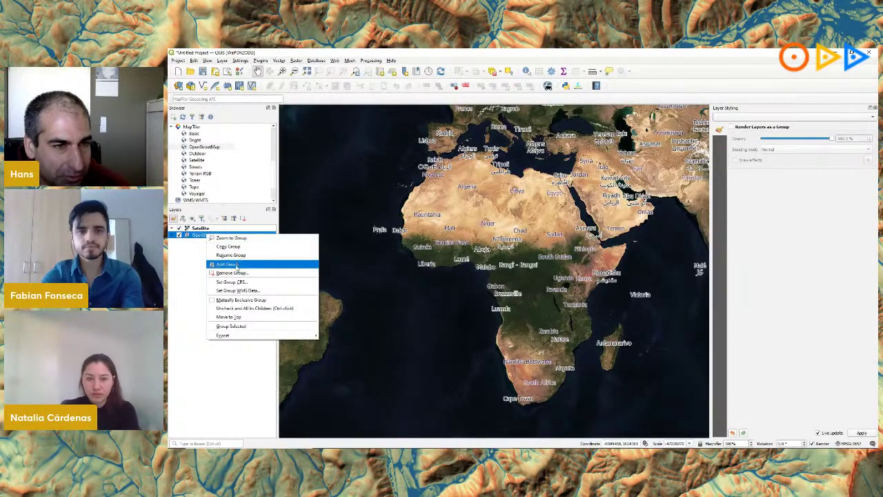
click(242, 317)
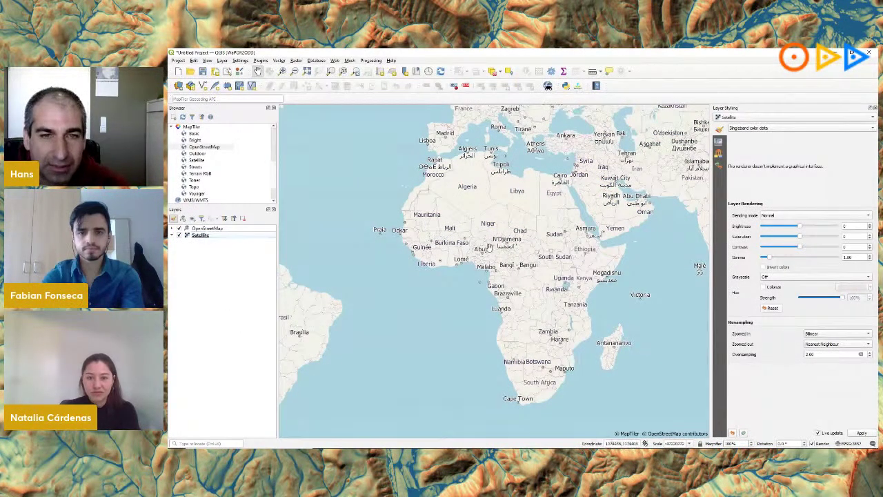
- Expand the OpenStreetMap group and hide its background layer to reveal the satellite imagery beneath
scroll(483, 250, up, 1)
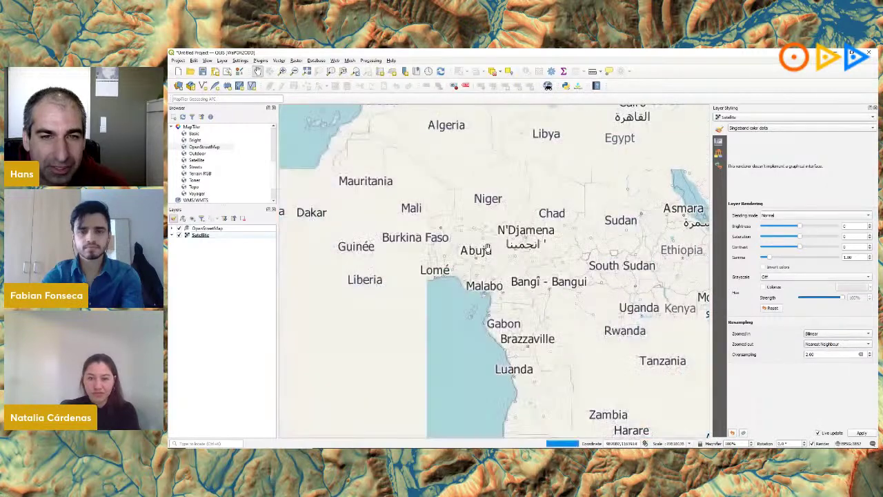
scroll(469, 253, up, 1)
scroll(464, 253, up, 1)
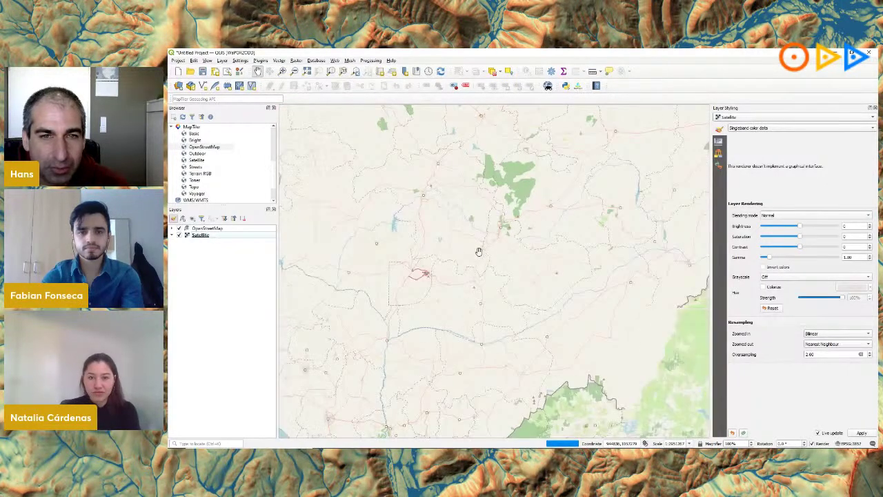
scroll(478, 252, up, 1)
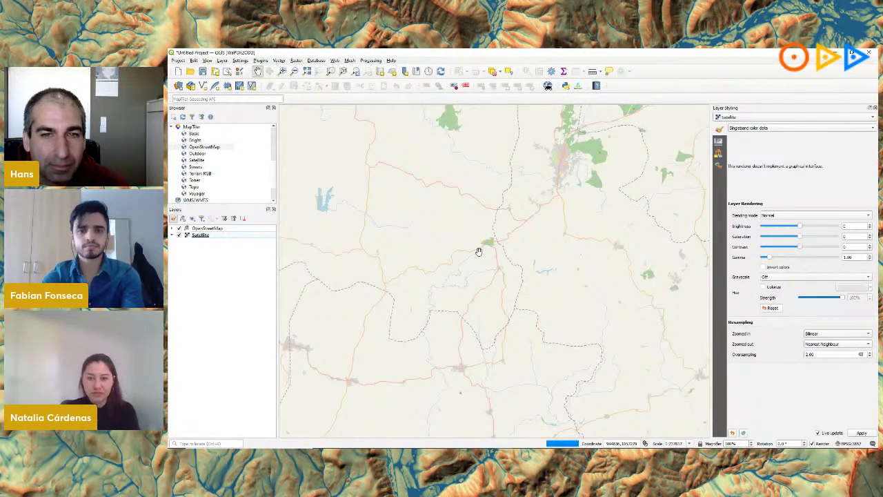
scroll(479, 252, down, 3)
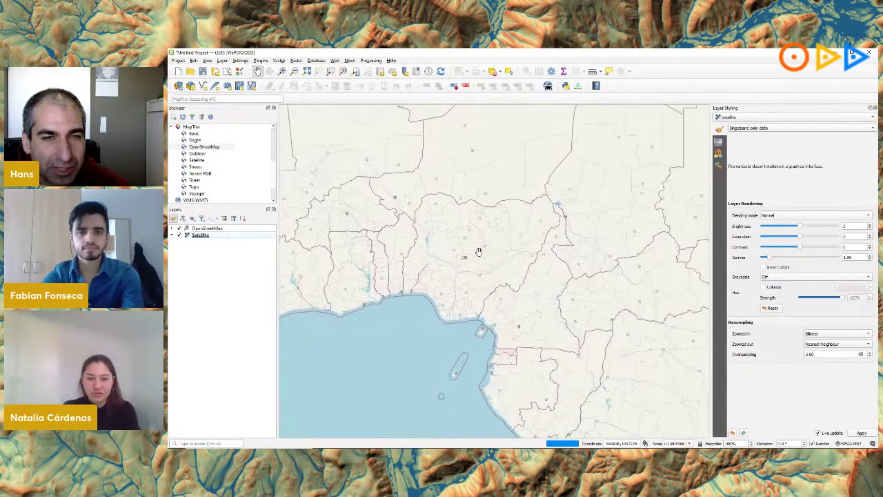
scroll(477, 253, down, 2)
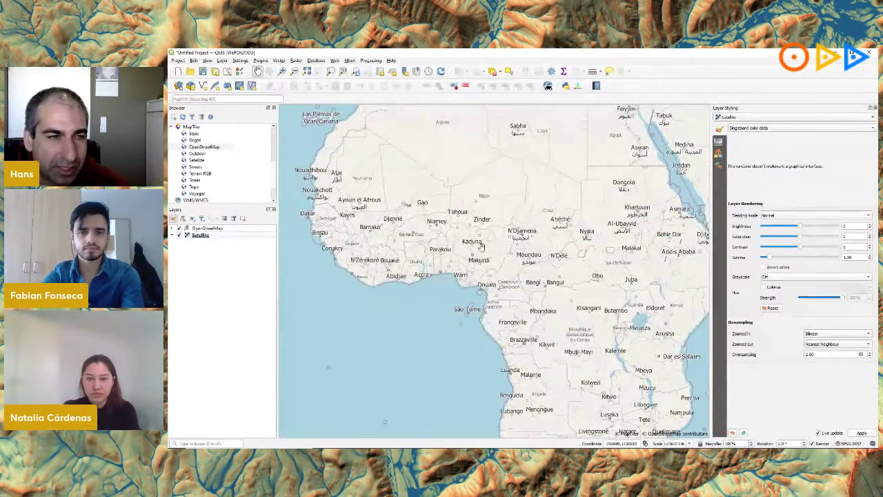
click(173, 228)
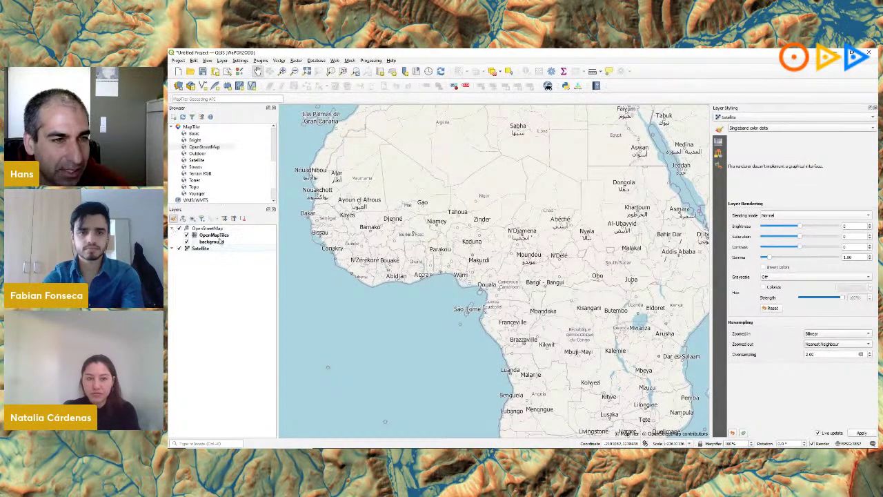
click(186, 241)
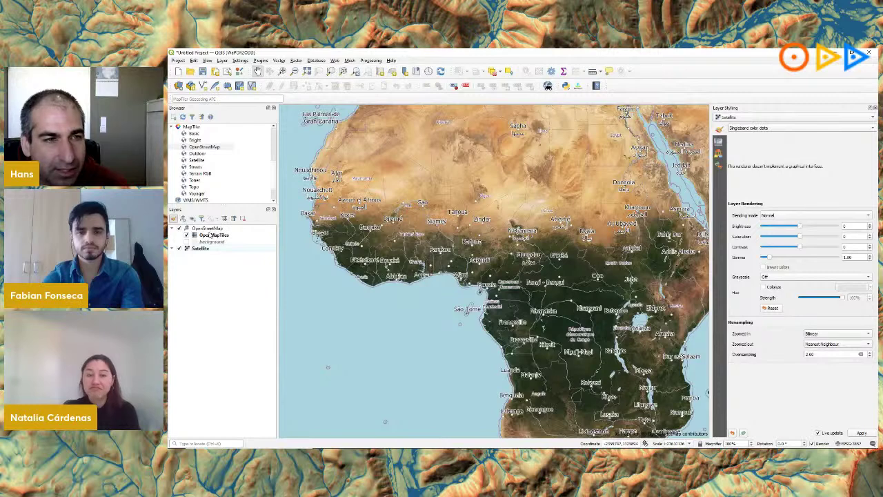
- Switch off the landuse, globallandcover, first landcover and first aeroway style rules of the OpenMapTiles layer
click(211, 235)
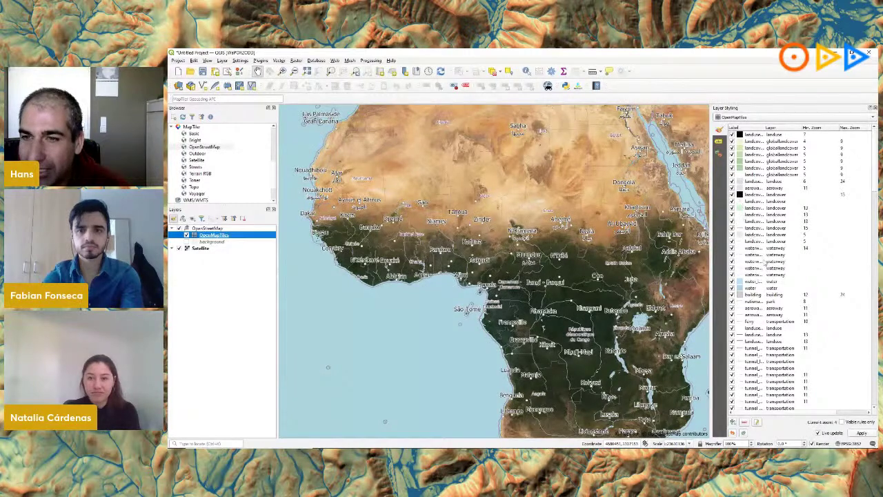
click(722, 143)
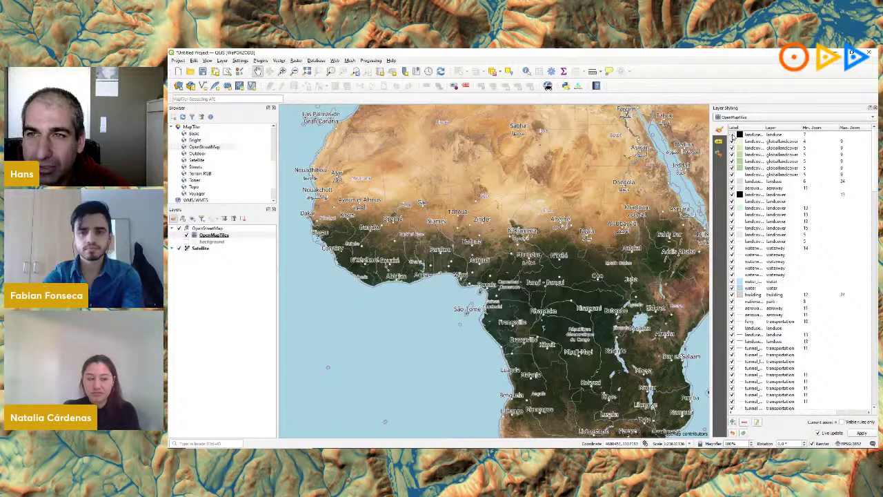
click(732, 141)
click(733, 155)
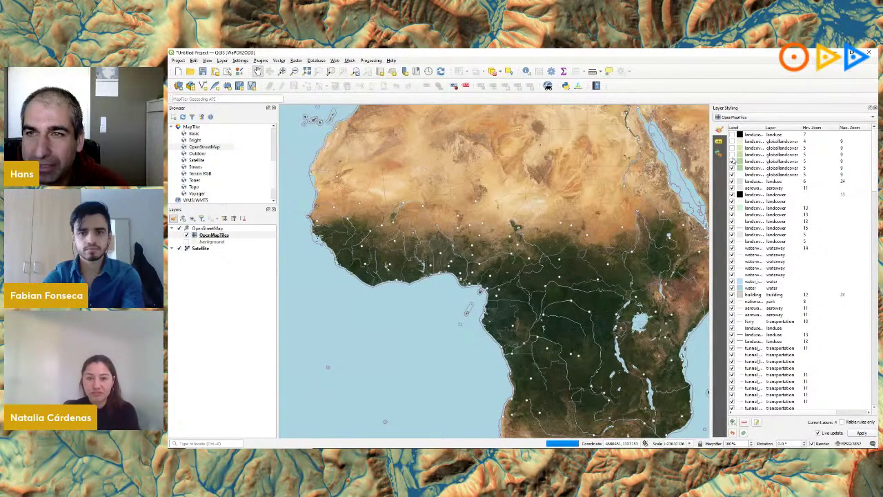
click(732, 167)
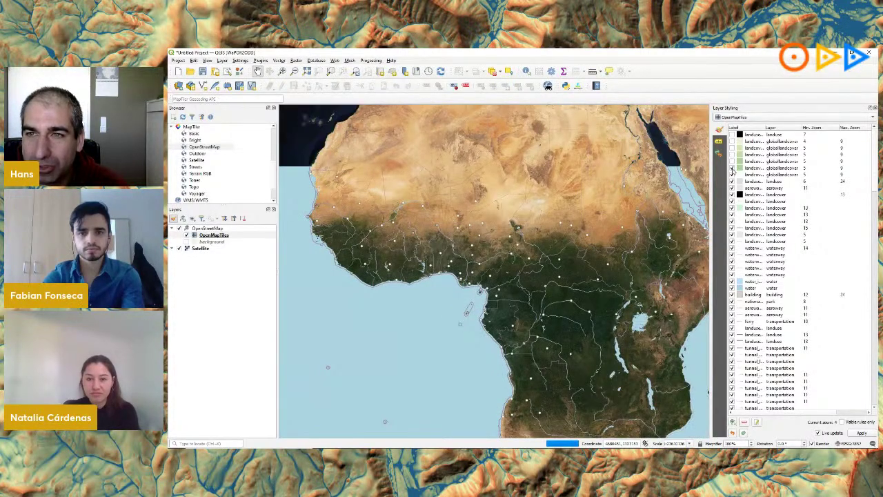
click(733, 180)
click(732, 187)
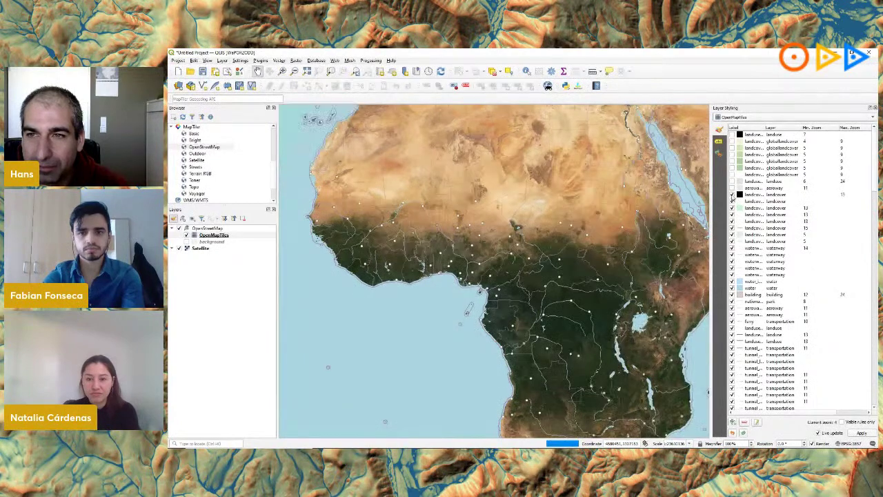
- Switch off most of the remaining landcover style rules above the waterway rules in the OpenMapTiles layer
click(732, 194)
click(732, 208)
click(732, 214)
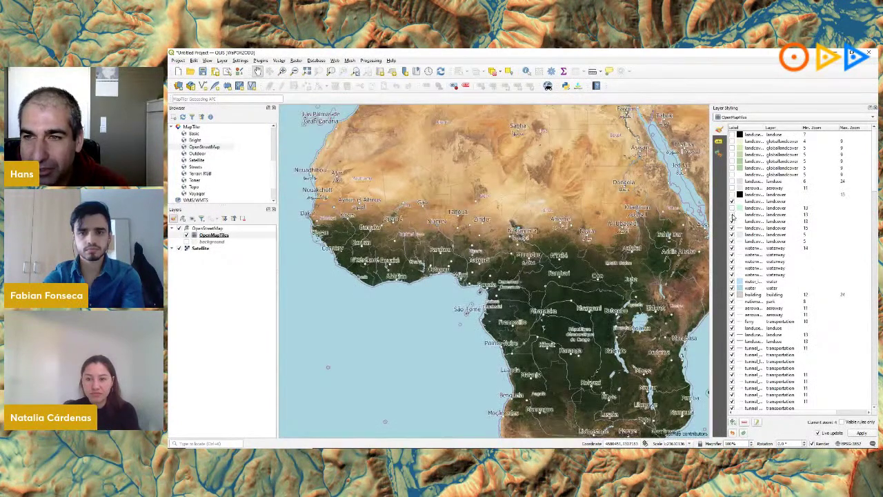
click(733, 221)
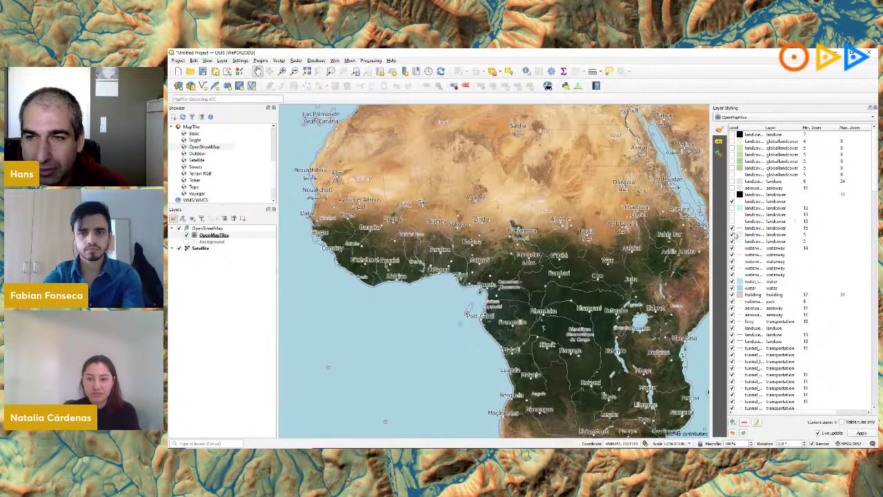
click(732, 241)
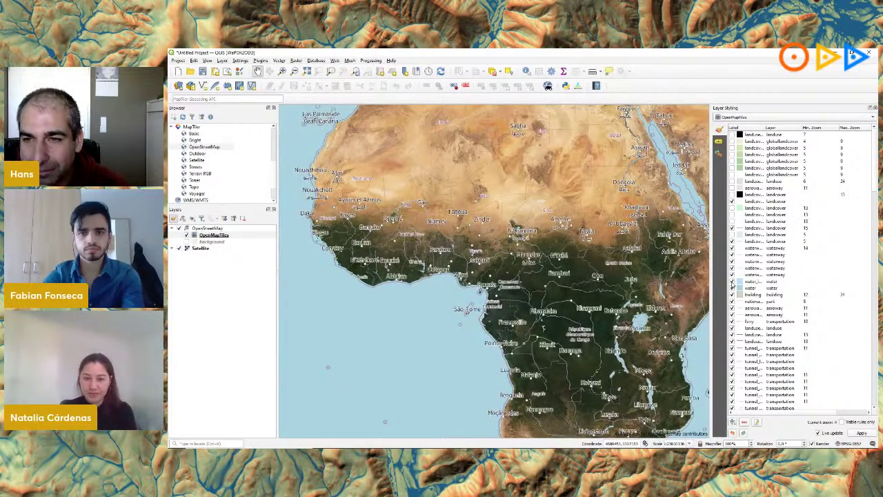
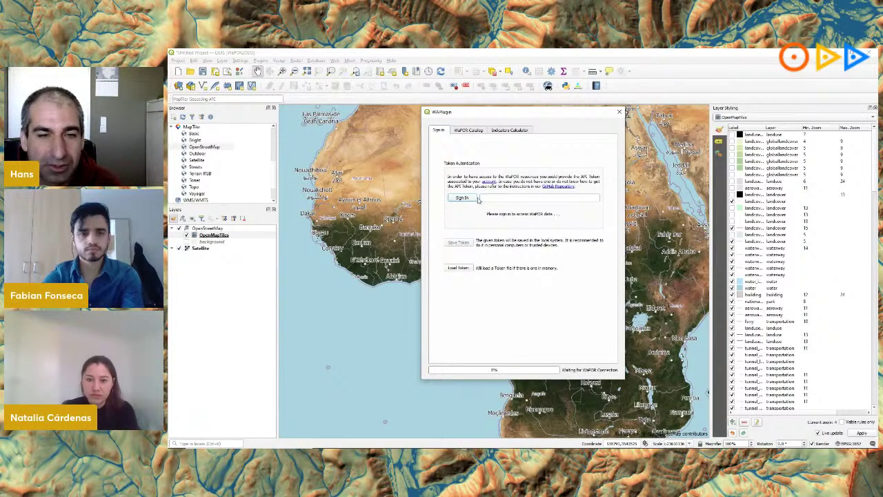
- Switch to Firefox and bring up the FAO WaPOR portal's map
click(486, 442)
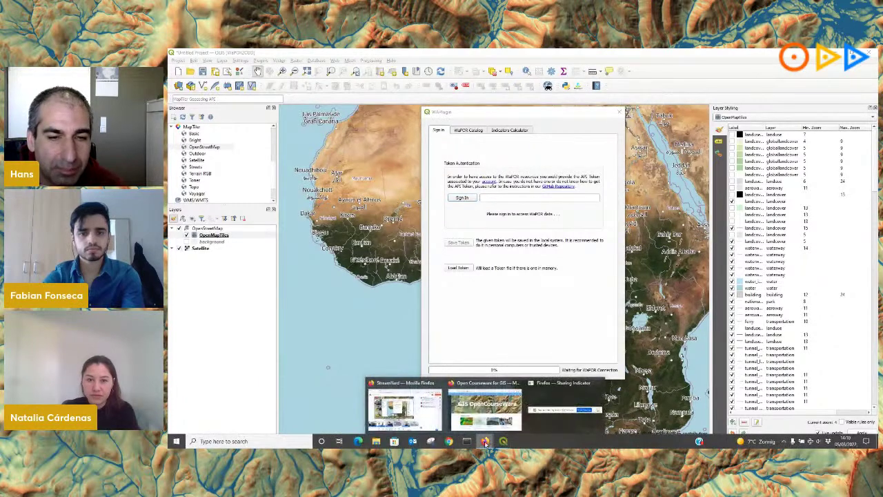
click(478, 413)
click(272, 56)
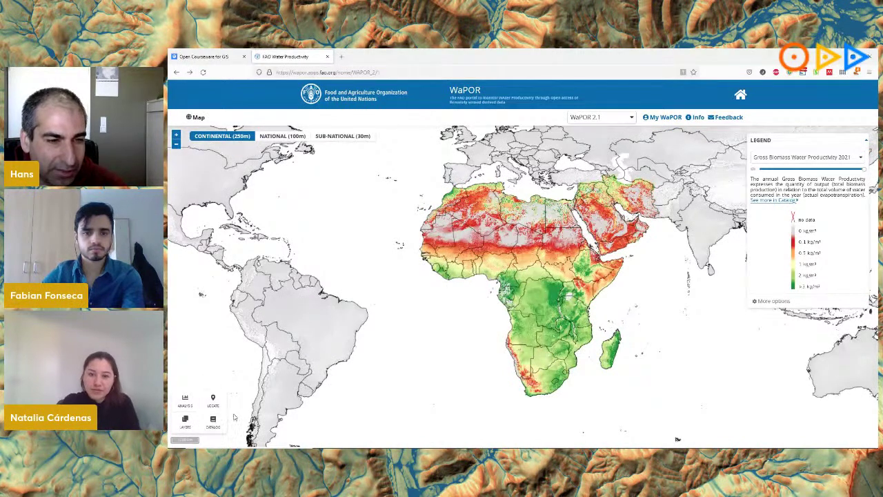
- Browse the continental data catalog, view the Evaporation (Annual) dataset page and return to the map
click(213, 425)
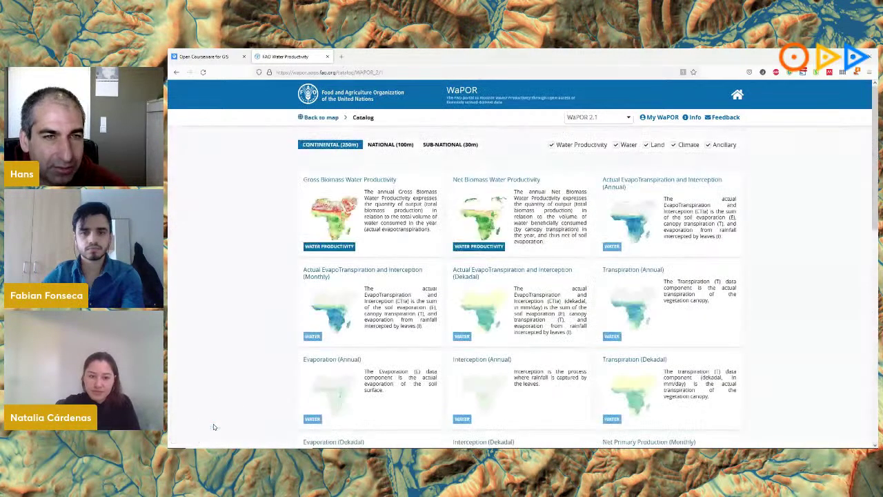
scroll(452, 240, down, 5)
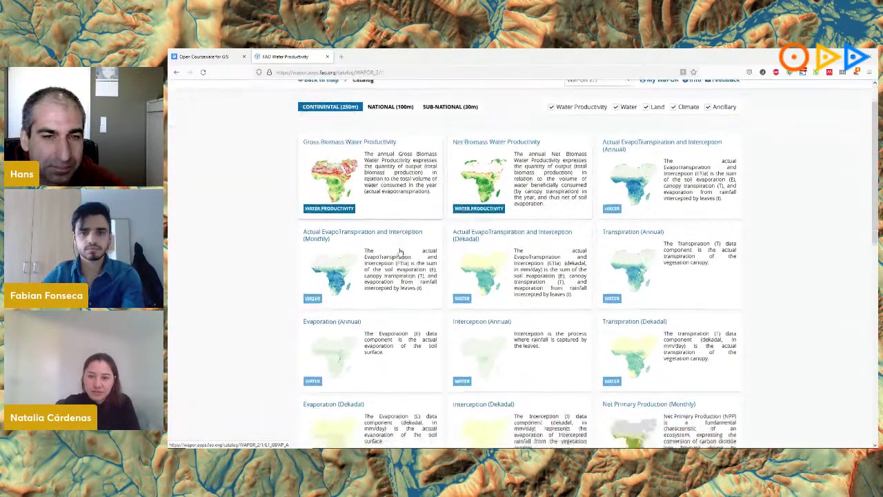
scroll(399, 252, up, 3)
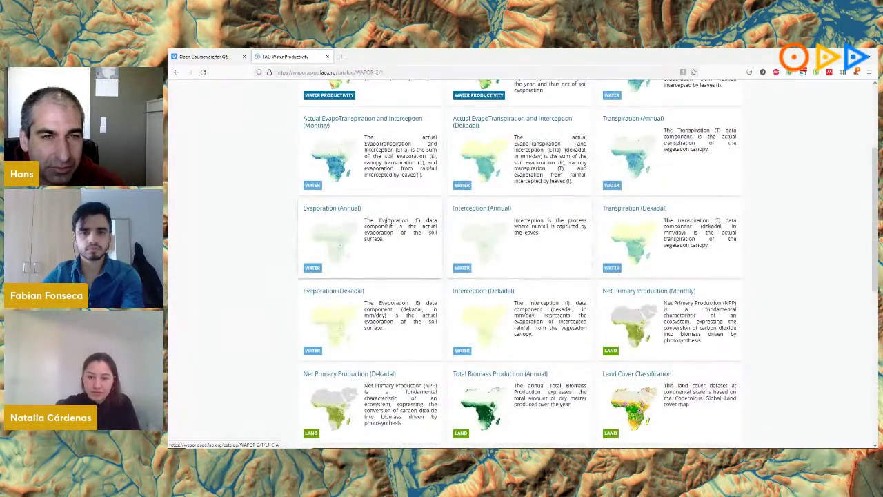
click(319, 209)
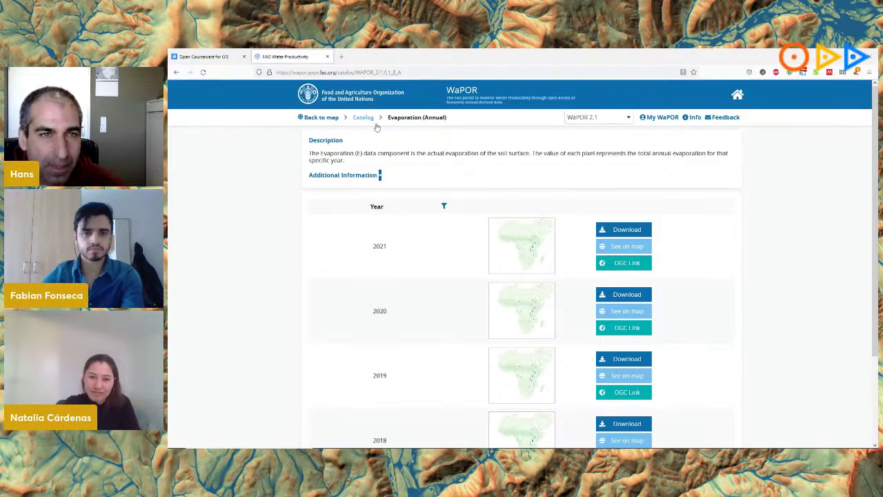
click(323, 118)
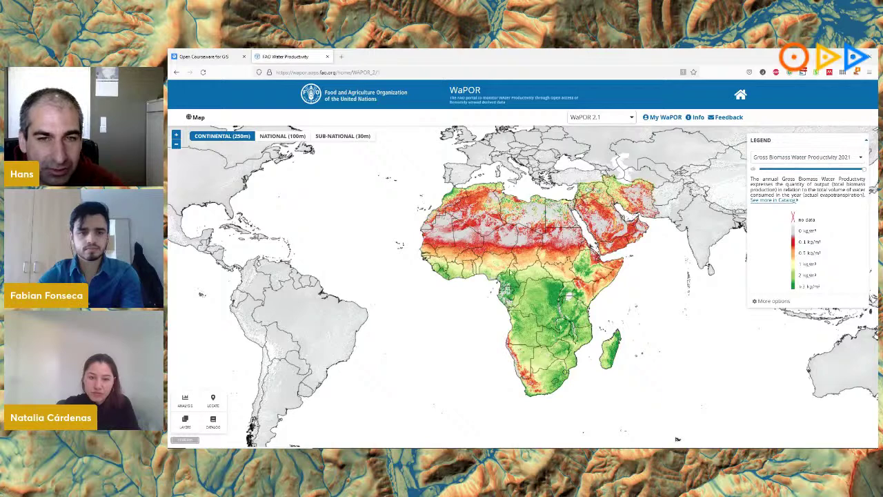
- Run a Point Time Series of Gross Biomass Water Productivity for a point in Nigeria, starting 01/01/2009, and close the chart and analysis
click(493, 263)
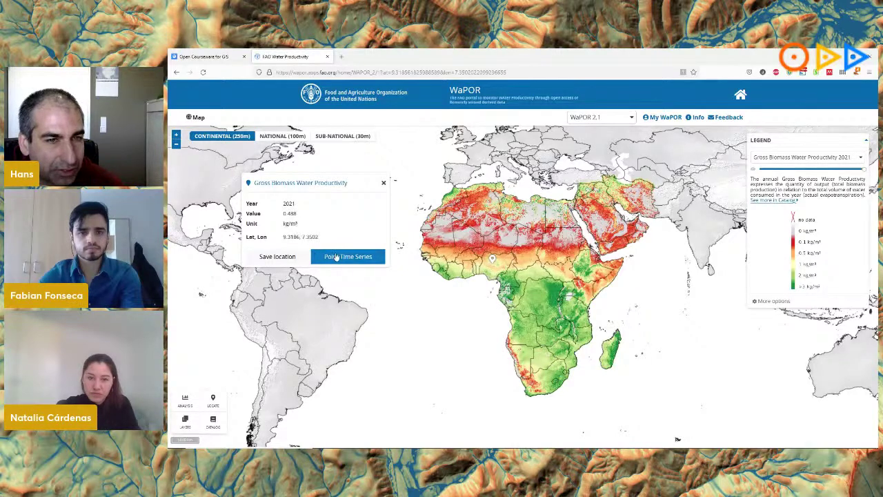
click(336, 257)
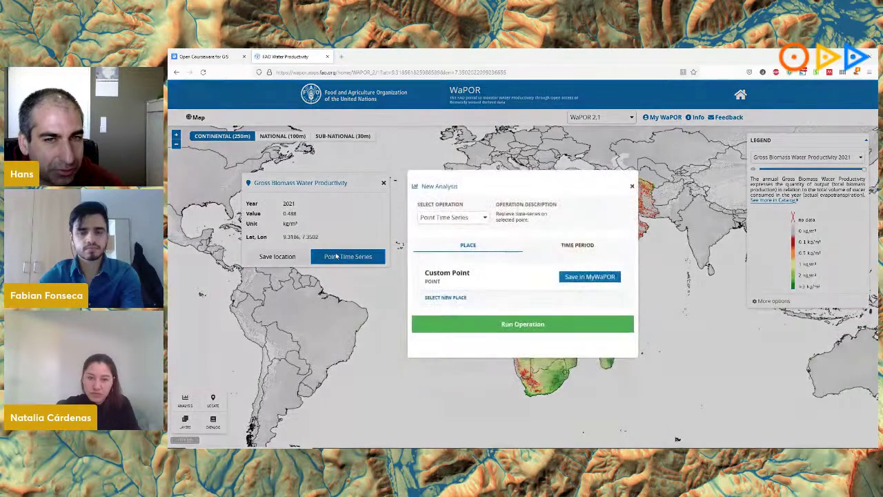
click(569, 243)
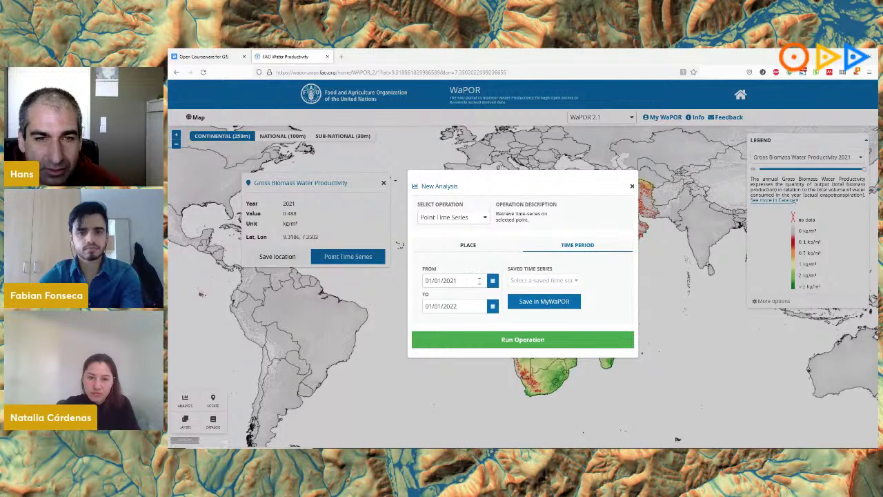
click(468, 279)
double_click(450, 281)
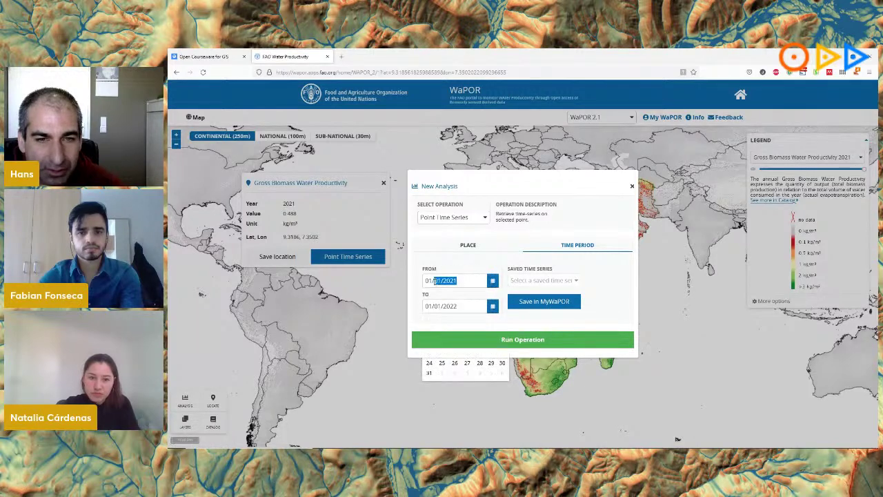
text(09)
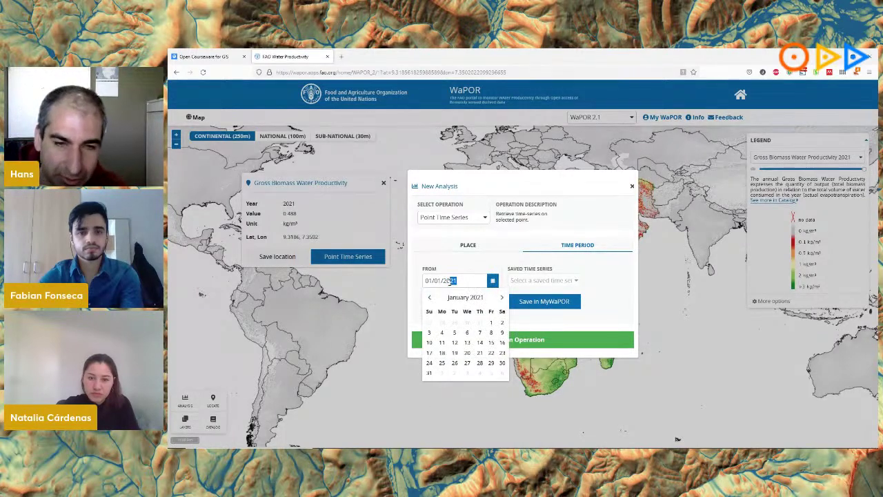
click(622, 296)
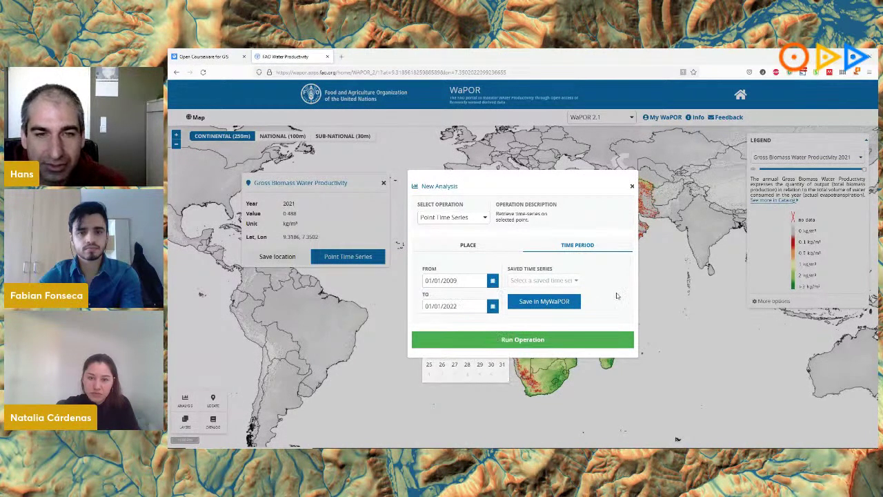
click(514, 341)
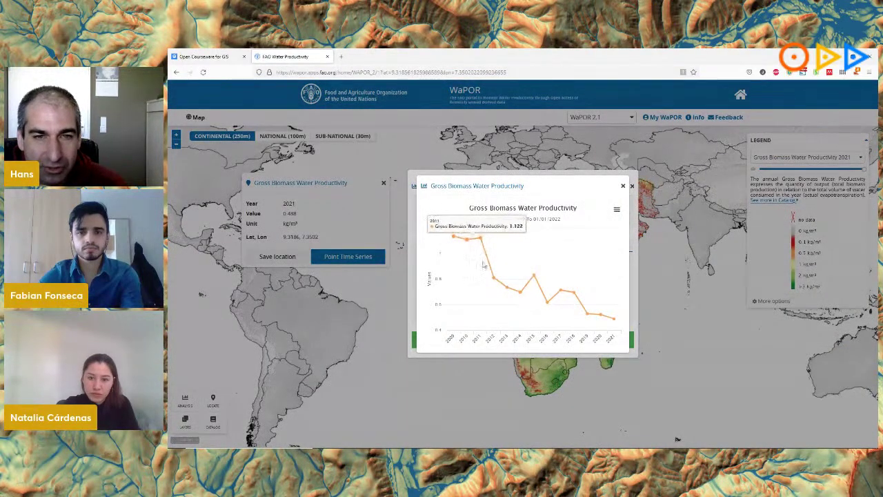
click(624, 186)
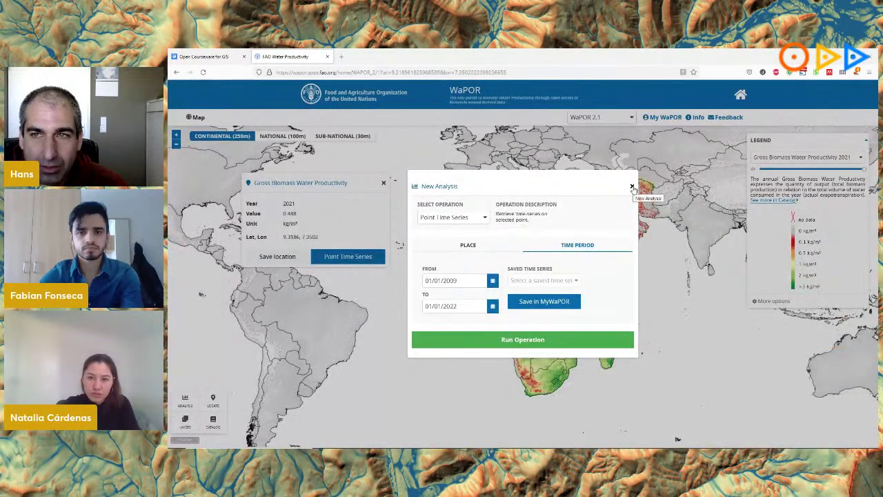
click(633, 187)
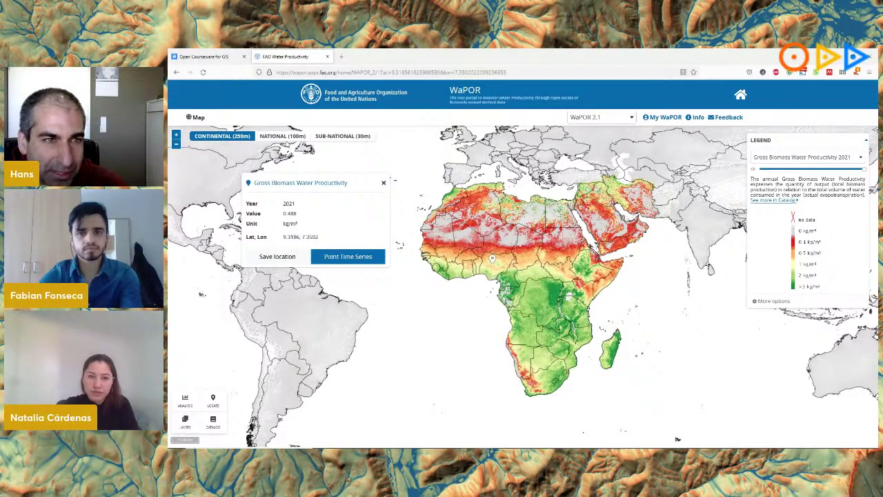
- Compare the portal's data levels by displaying Continental (250m), National (100m) and Sub-national (30m)
click(226, 140)
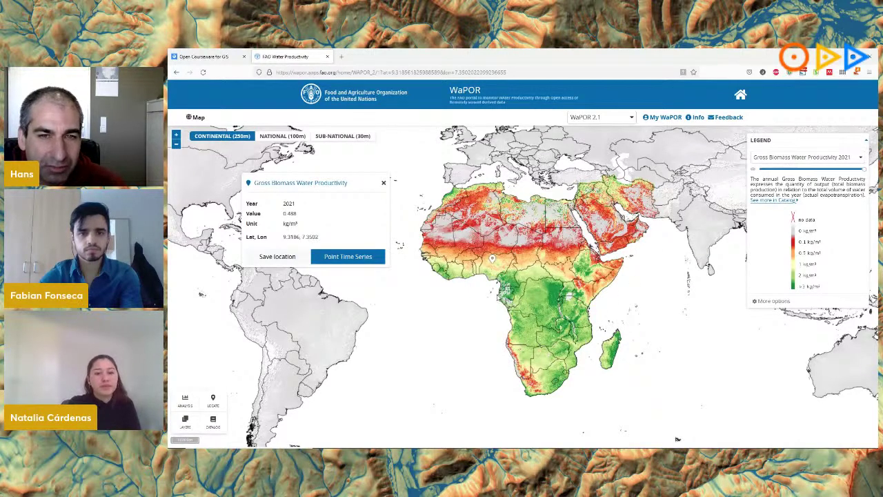
click(282, 136)
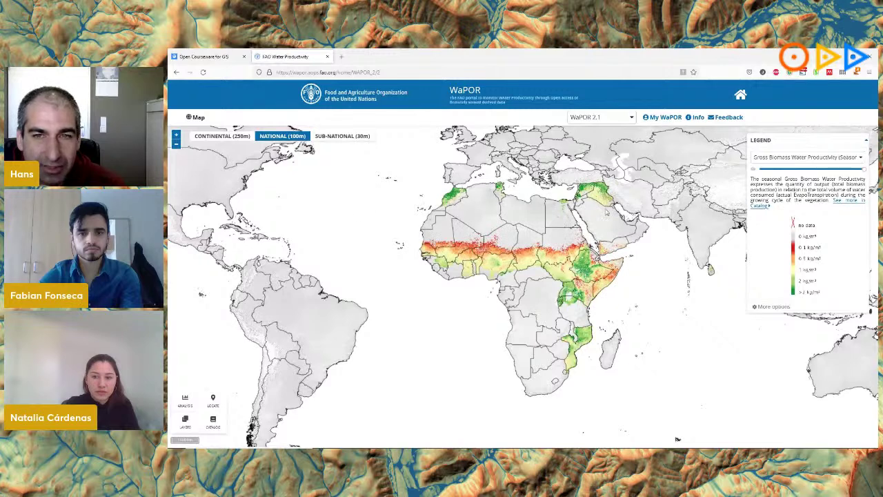
click(336, 137)
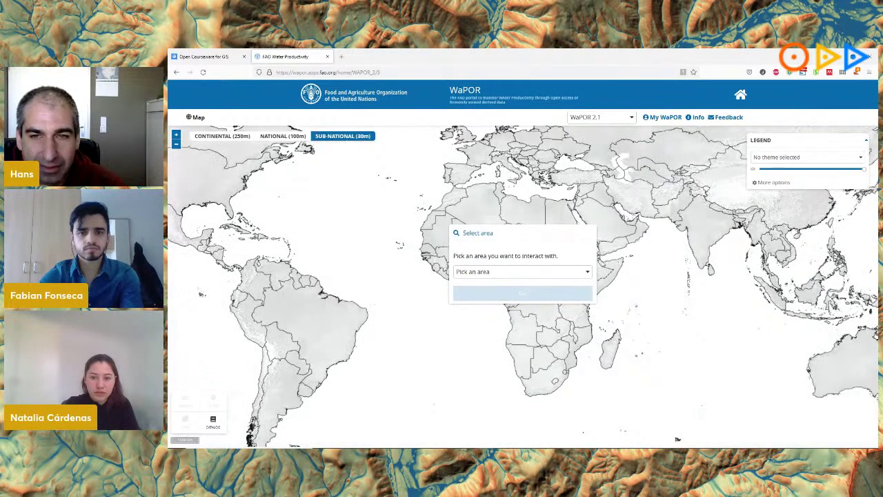
- Look through the sub-national areas and display the data for Koga, Ethiopia
click(589, 274)
scroll(513, 309, down, 3)
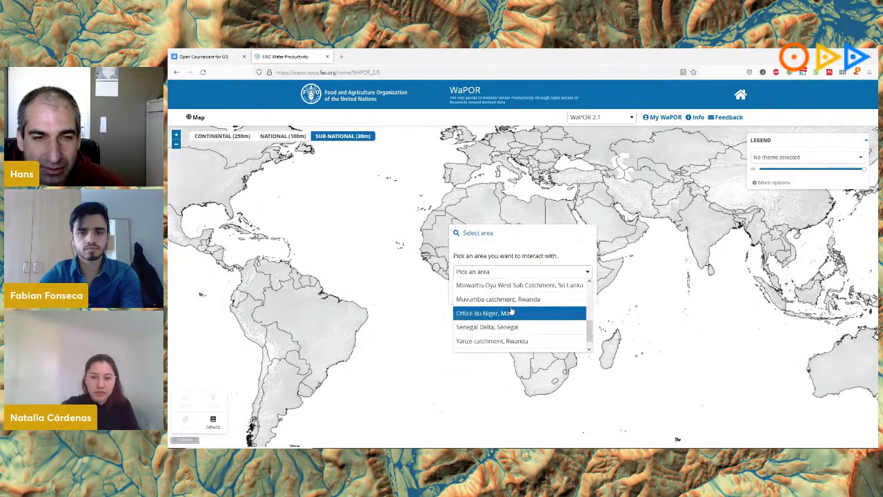
scroll(512, 310, down, 1)
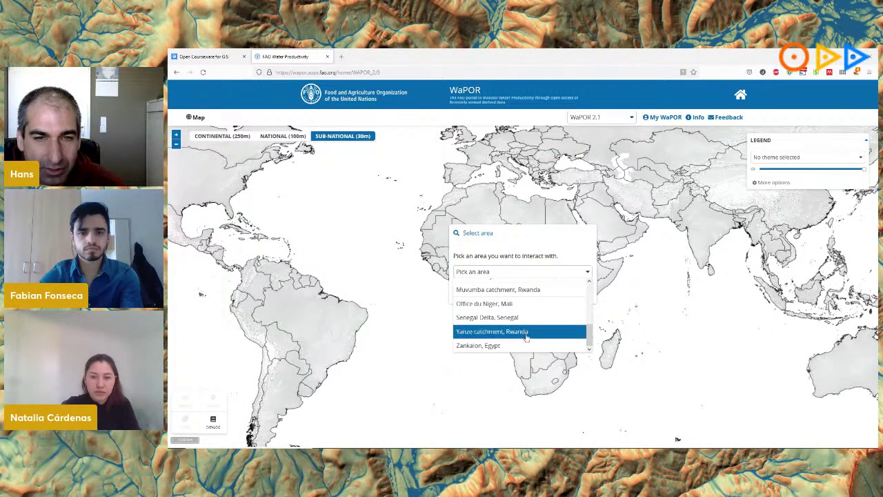
scroll(526, 337, up, 4)
scroll(525, 335, down, 1)
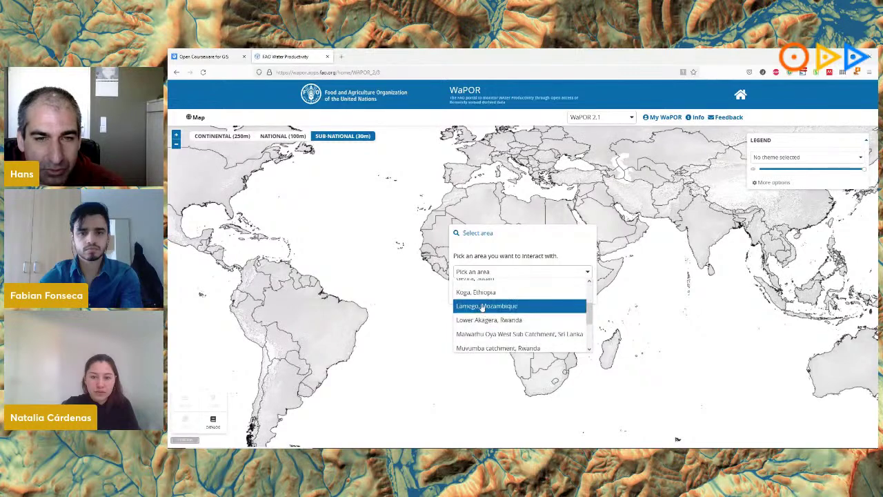
click(491, 295)
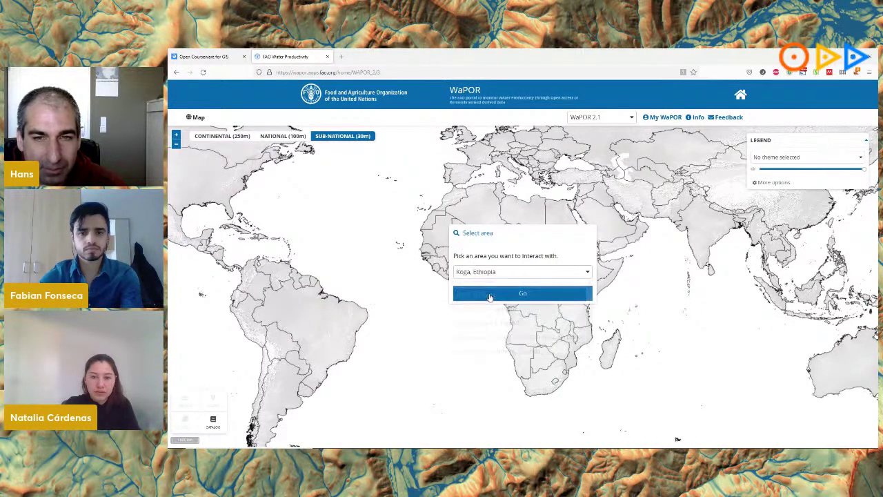
click(525, 294)
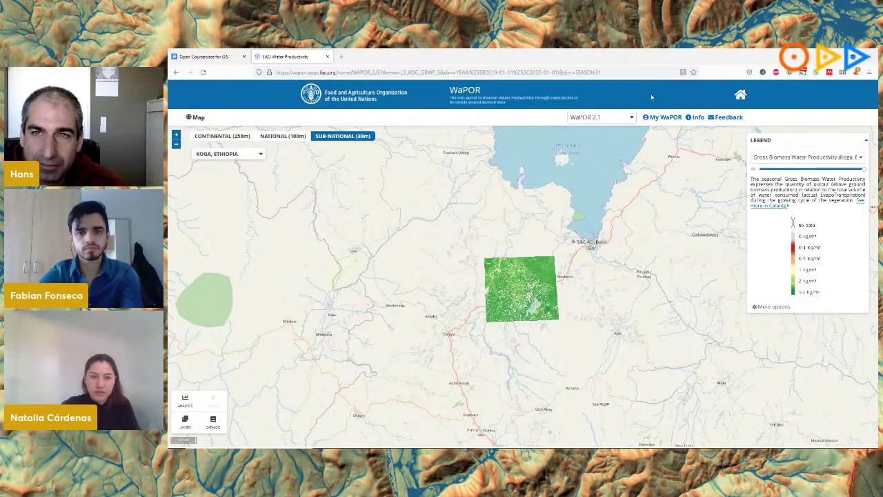
- Generate an API token from the My WaPOR profile, copy it to the clipboard and close the token dialog
click(654, 118)
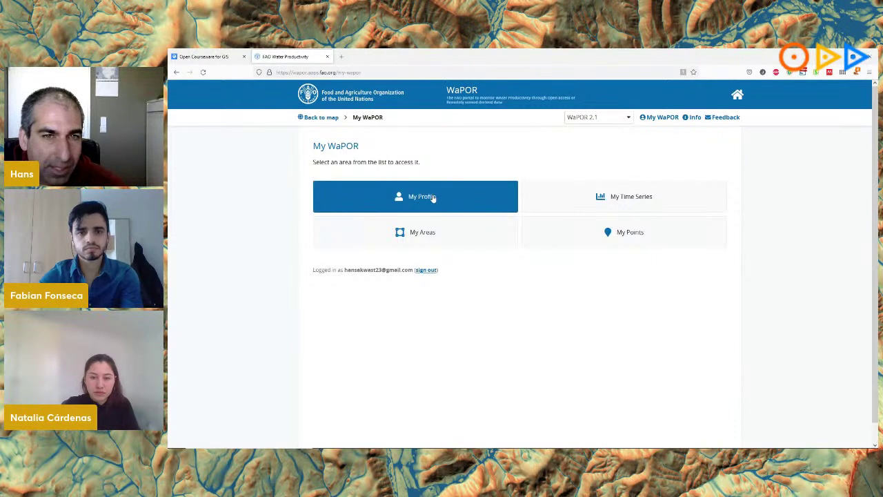
click(411, 198)
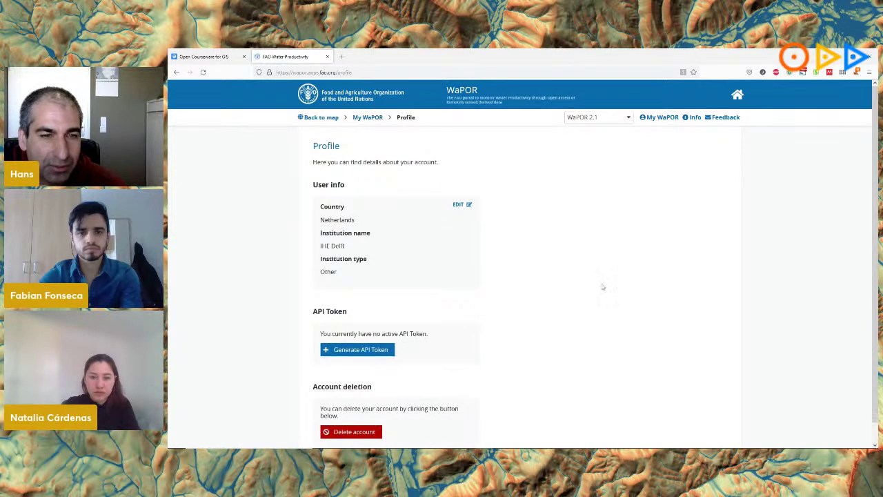
click(350, 352)
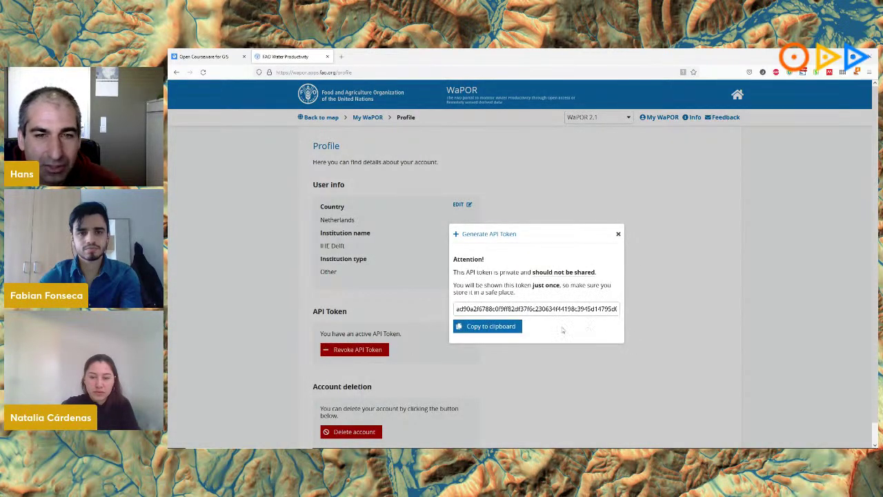
click(504, 326)
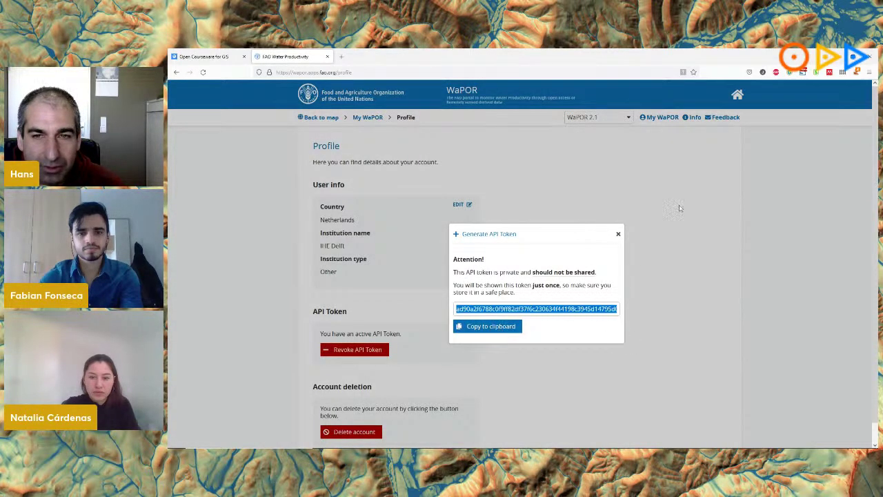
click(619, 234)
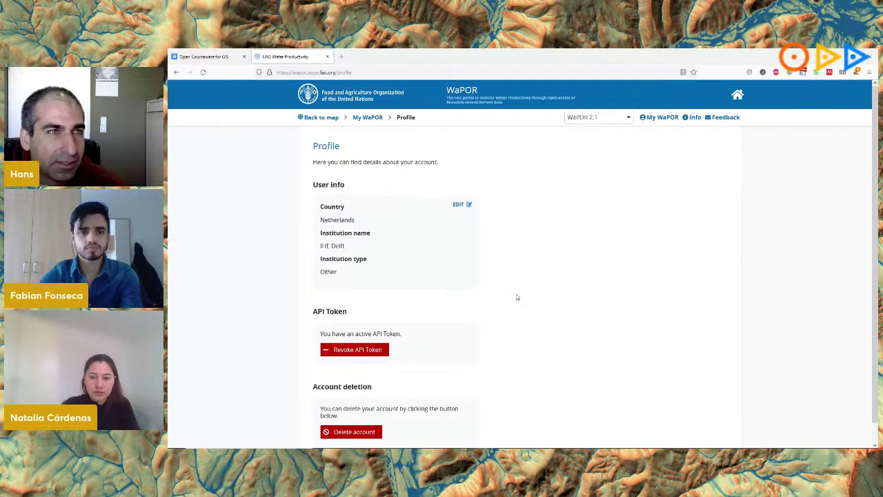
- Switch to the WAPlugin window in QGIS, sign in with the copied API token and save the token
mouse_move(560, 446)
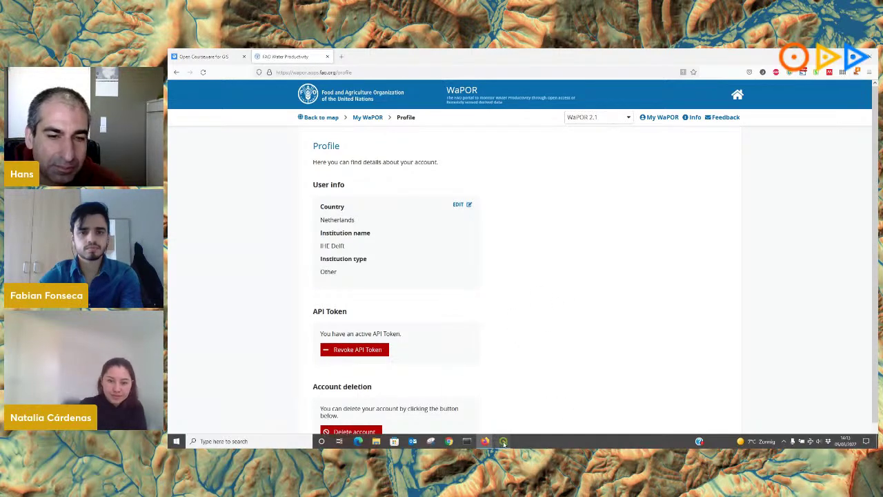
mouse_move(503, 442)
click(477, 403)
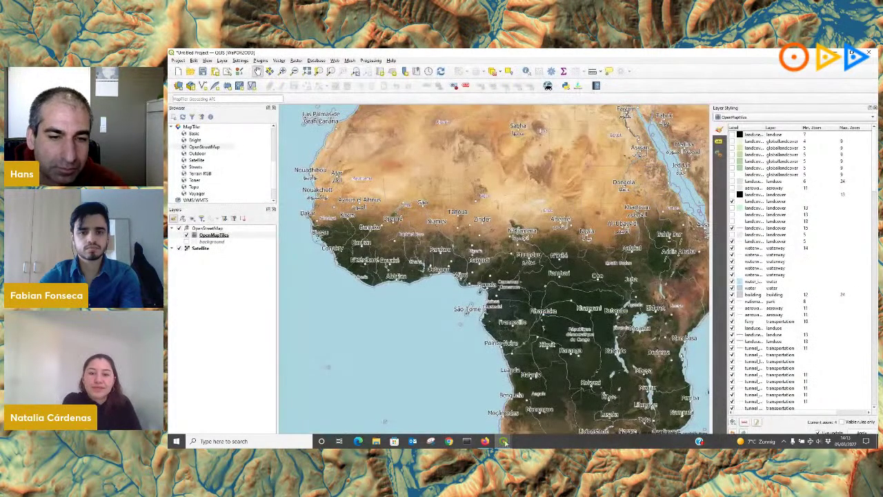
click(539, 410)
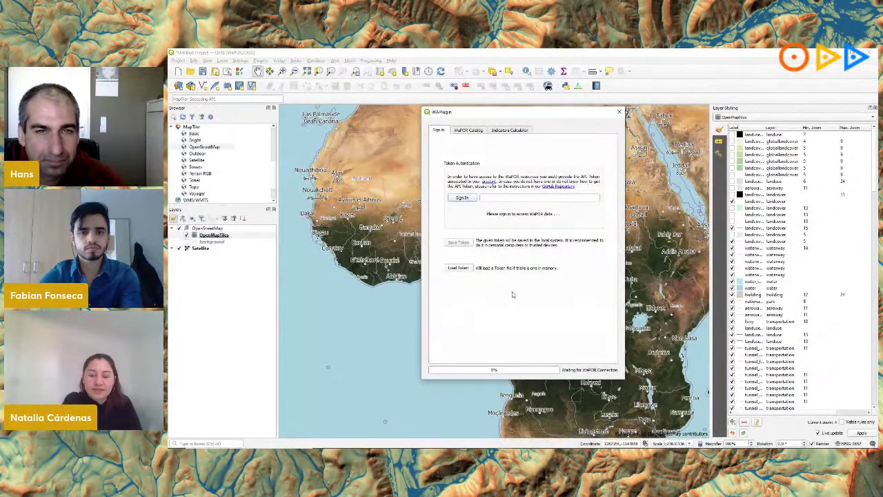
click(496, 198)
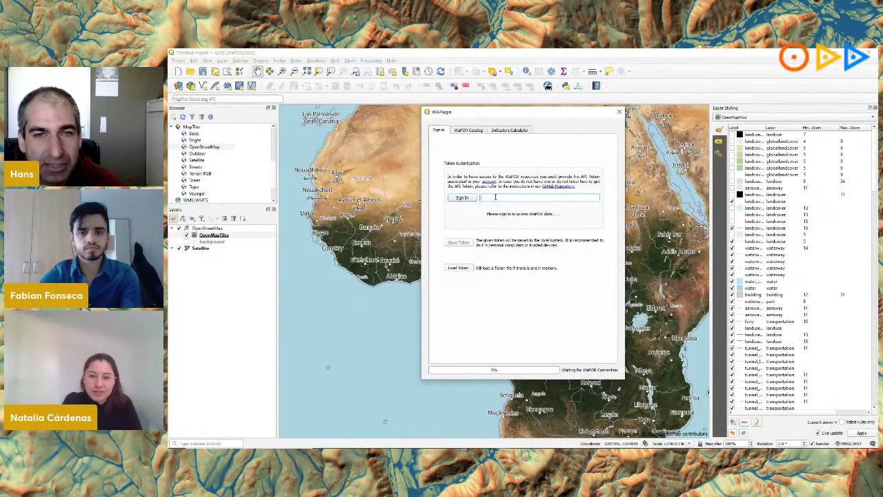
key(ctrl+v)
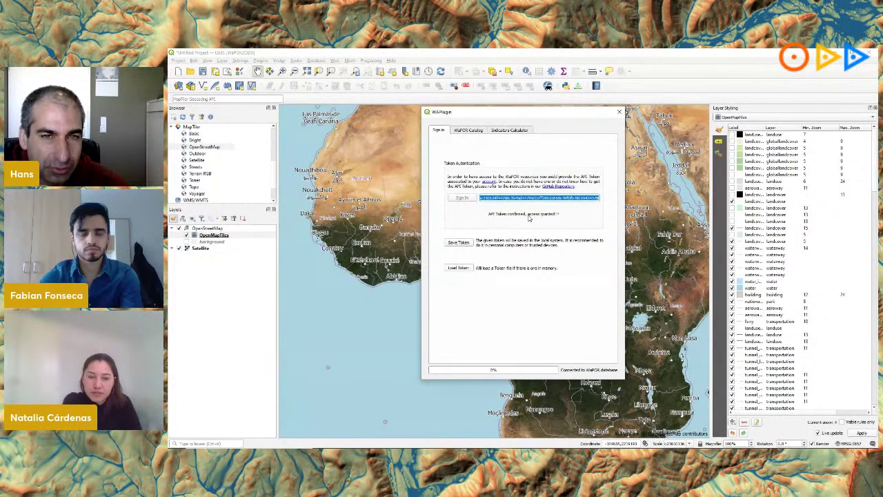
click(459, 243)
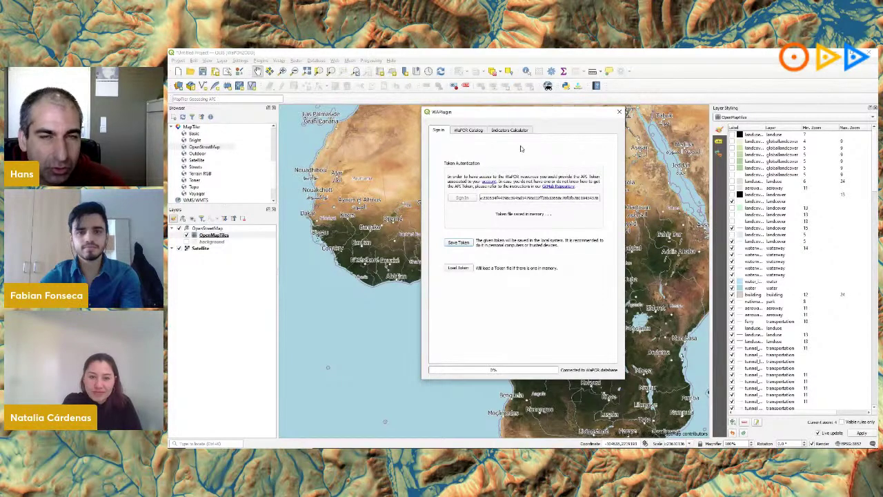
- Review the plugin's WaPOR Catalog and the indicators offered by the Indicators Calculator, ending on the catalog
click(467, 133)
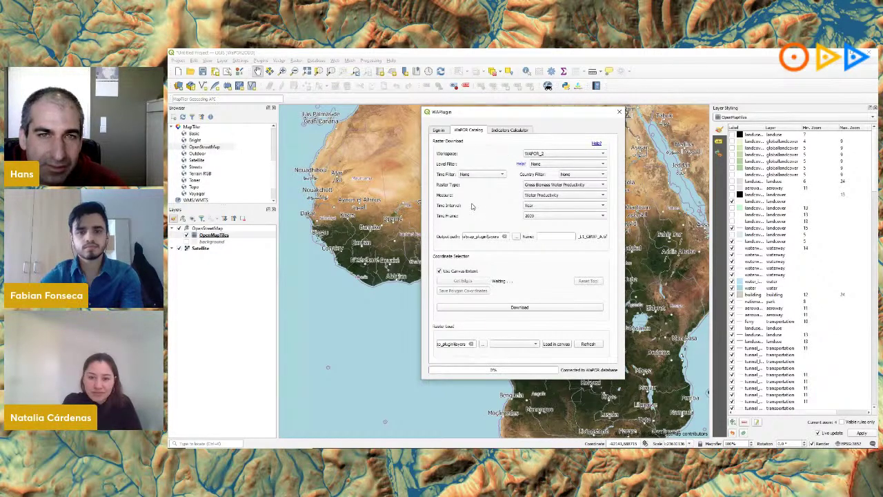
click(511, 130)
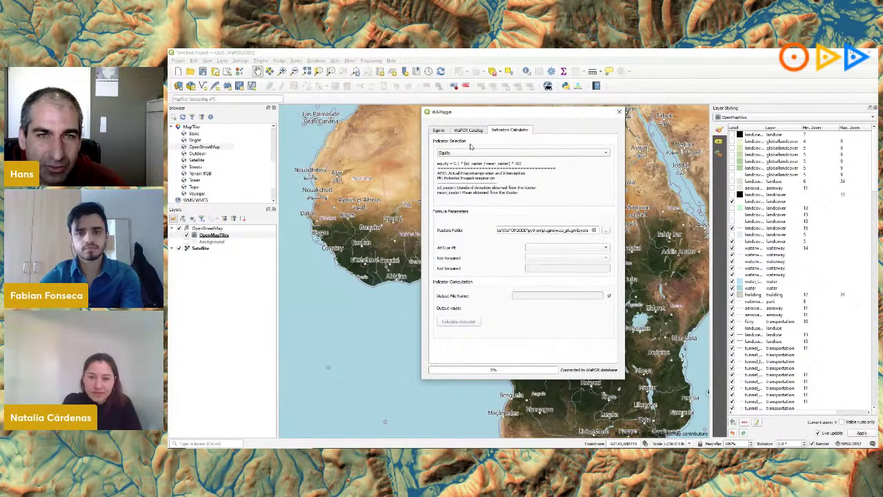
click(471, 152)
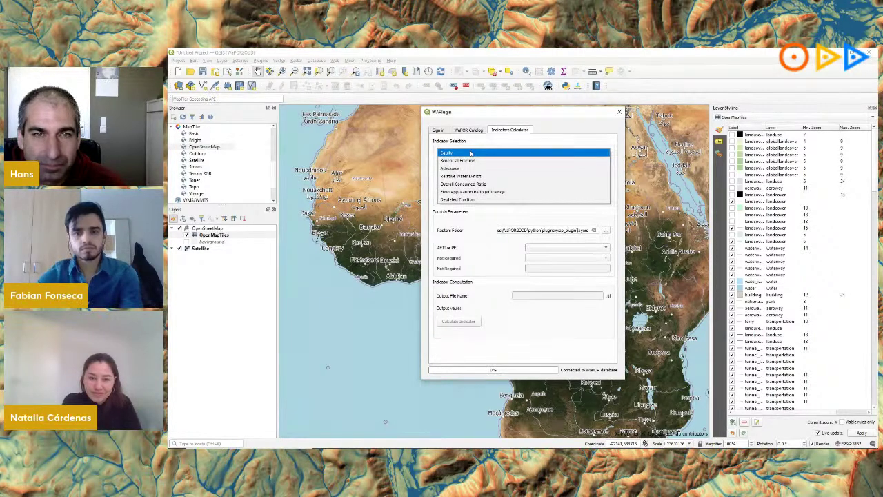
click(468, 131)
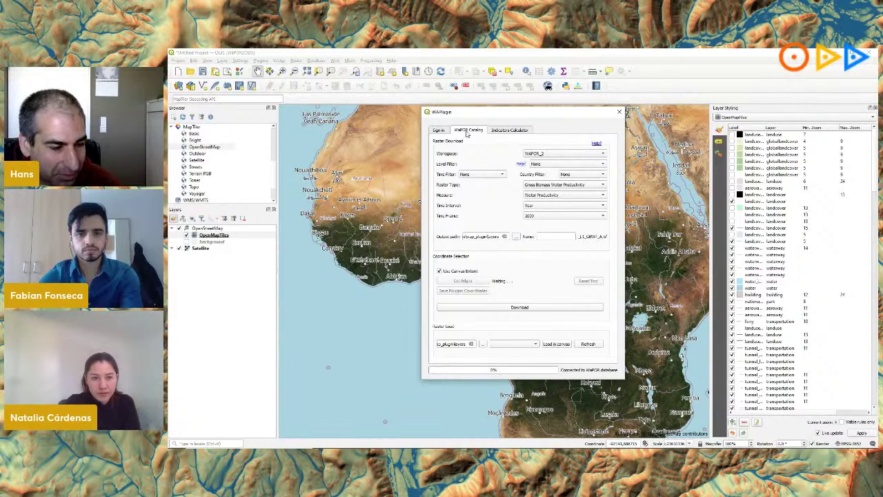
- Move the WAPlugin dialog off the map and frame the reservoir area around Digya National Park in Ghana as the canvas extent
drag(466, 114, 702, 125)
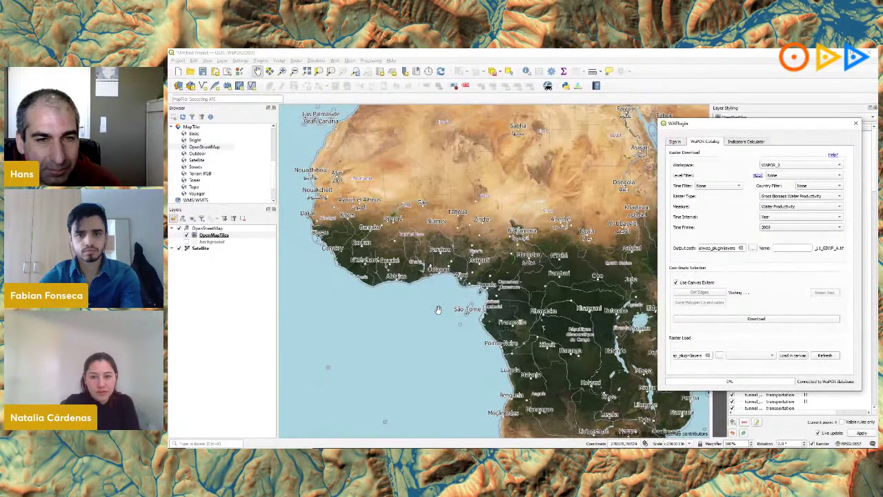
scroll(417, 260, up, 1)
scroll(418, 259, up, 3)
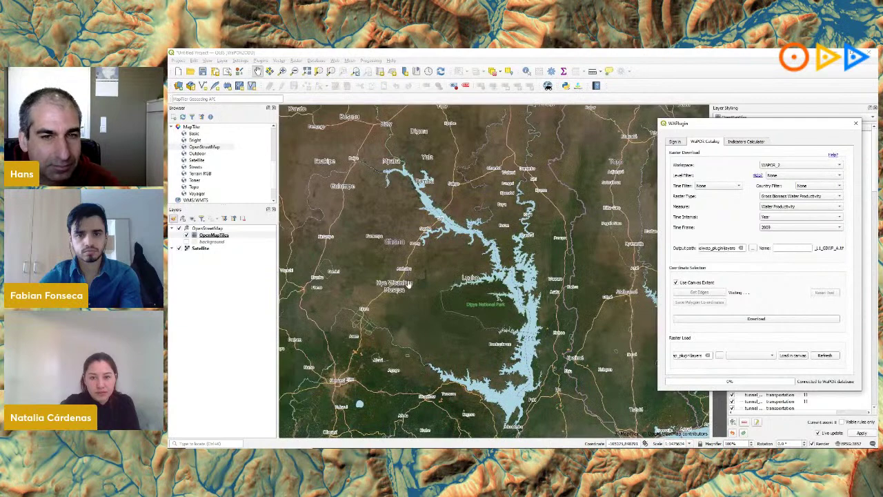
scroll(408, 279, up, 1)
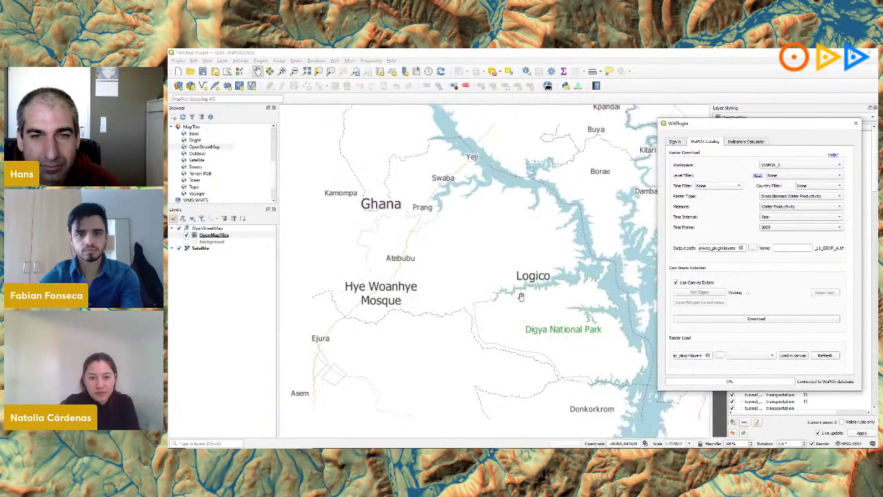
scroll(484, 295, up, 2)
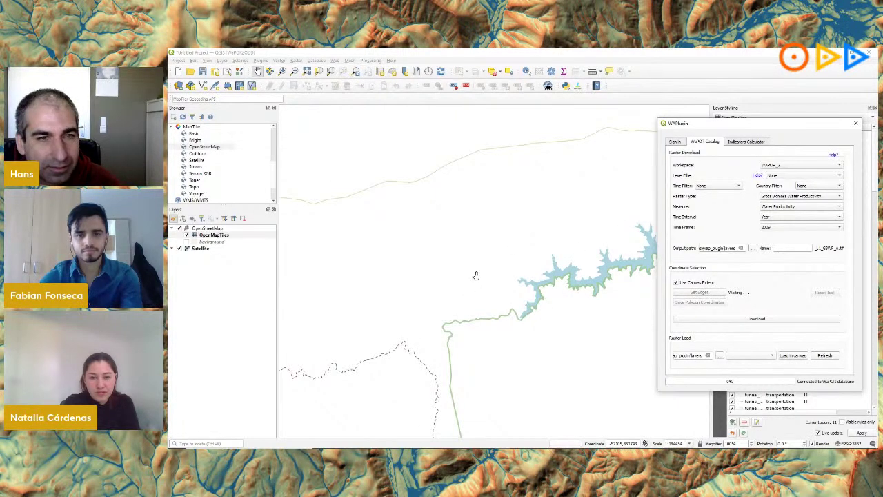
scroll(476, 276, down, 1)
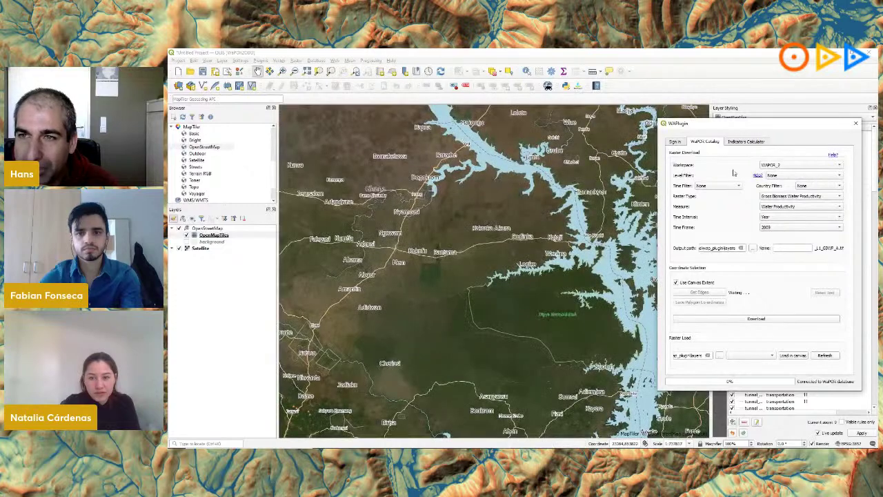
- Check the available workspaces, keep WAPOR_2 and set the level filter to L1
click(786, 167)
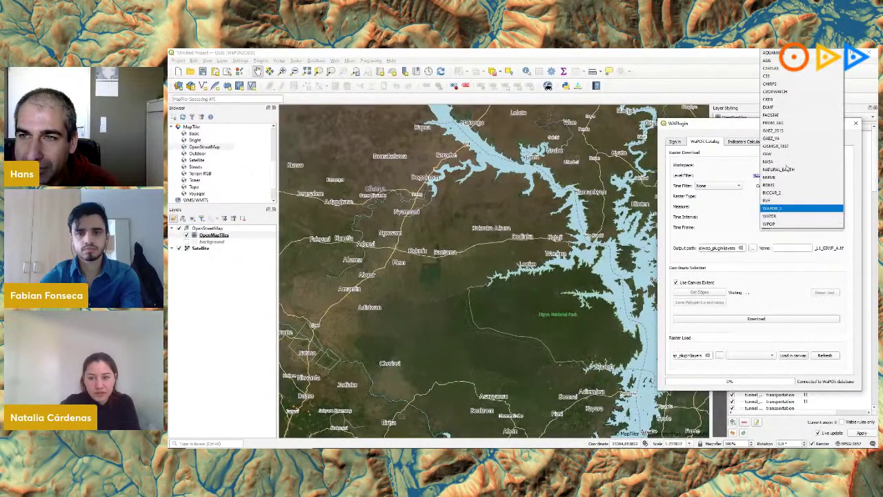
click(724, 167)
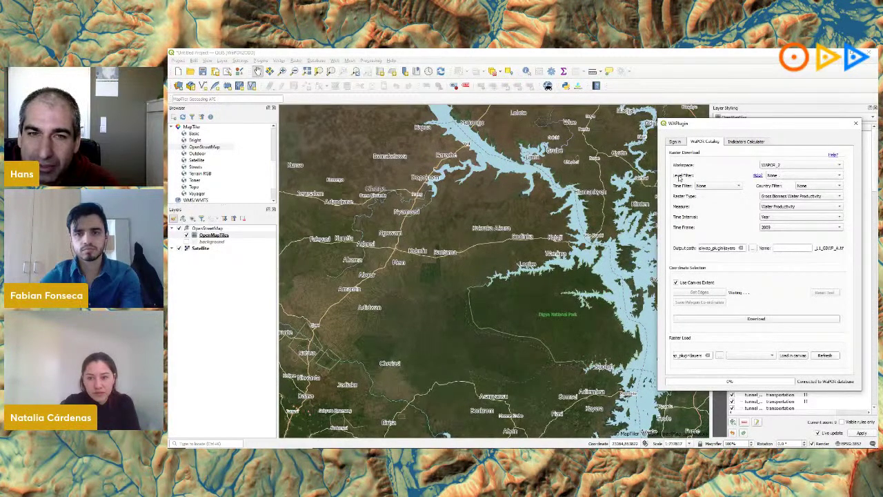
click(782, 176)
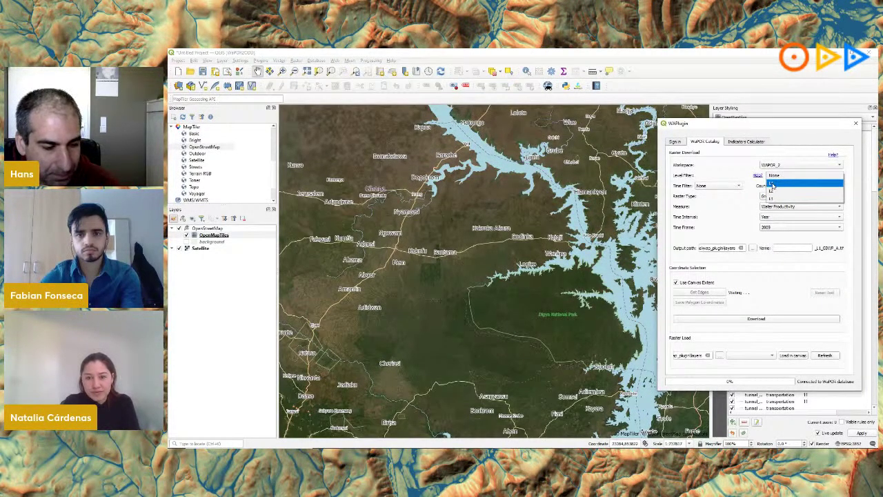
click(773, 184)
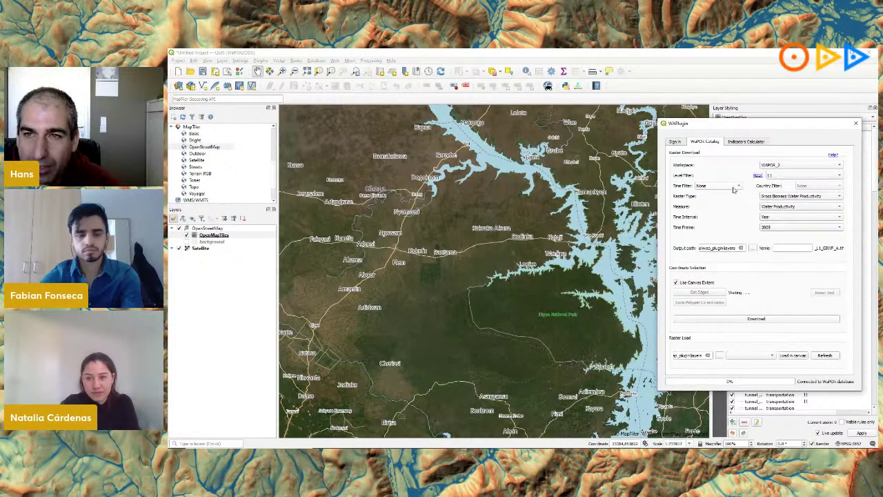
- Set the time filter to Annual and the raster type to Precipitation (Annual)
click(739, 186)
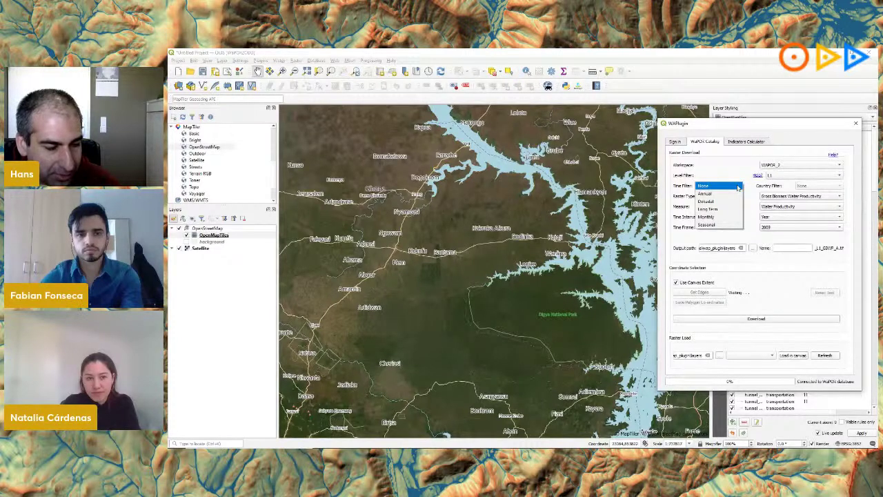
click(709, 195)
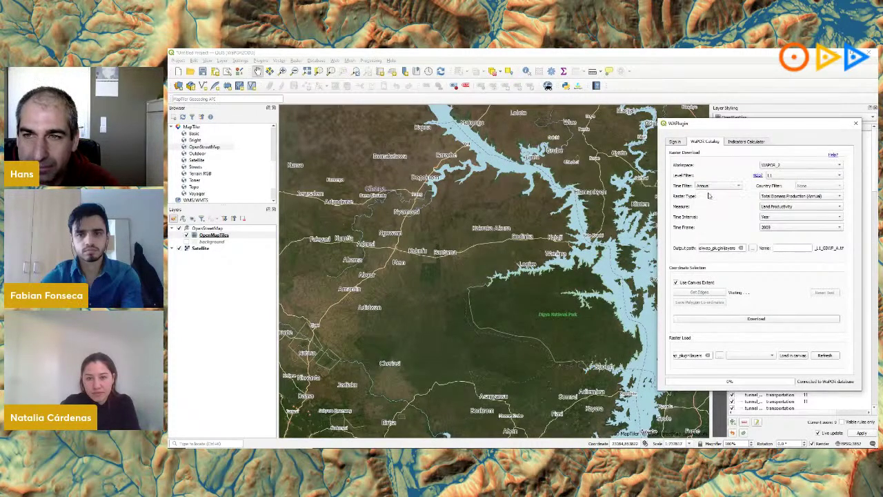
click(736, 187)
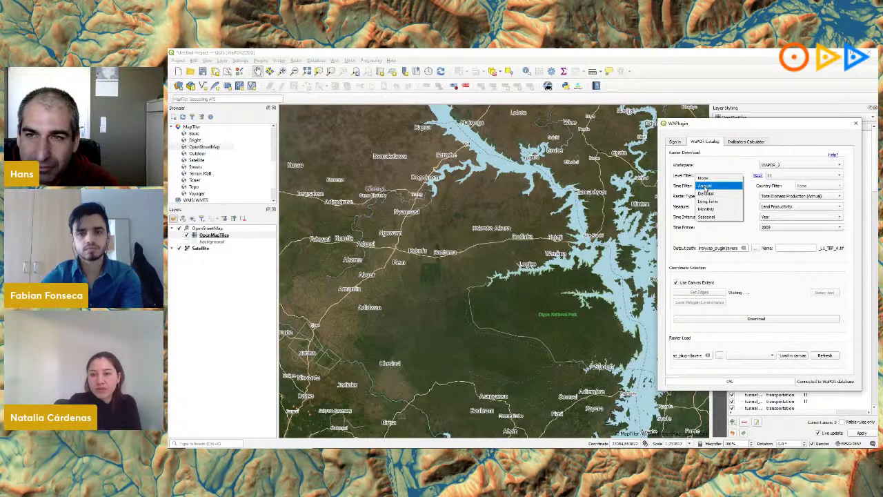
click(706, 188)
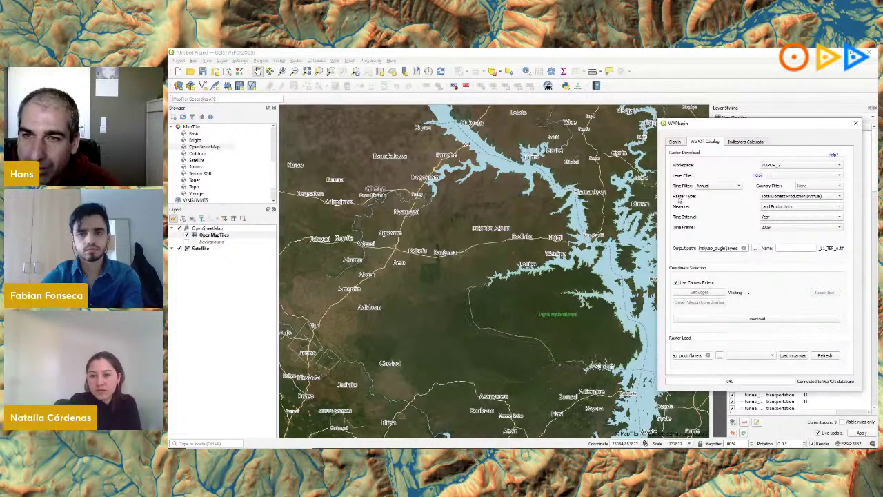
click(808, 199)
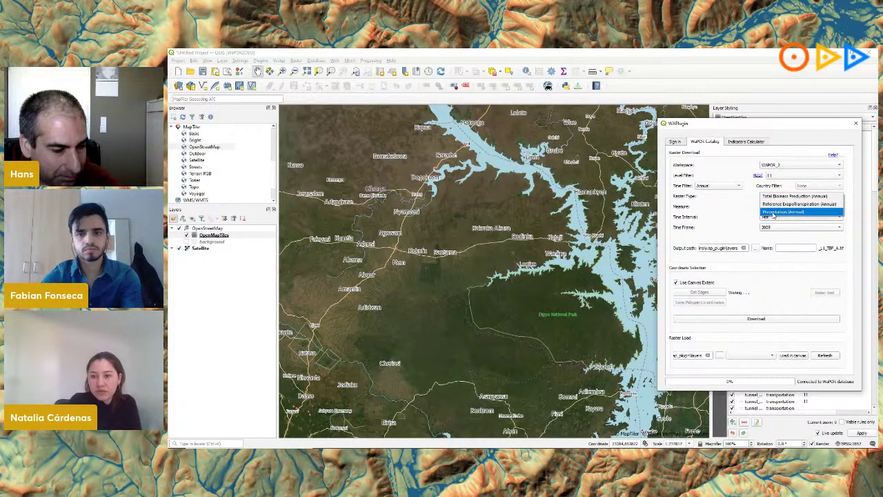
click(772, 212)
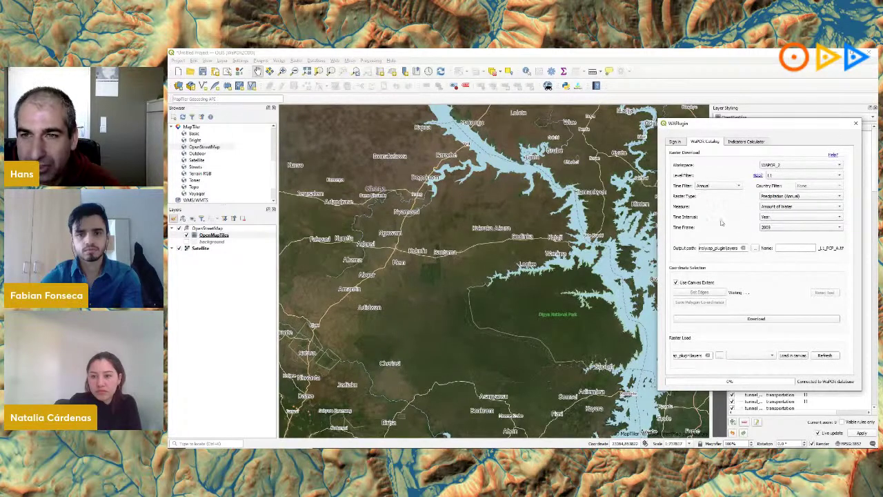
- Set the time frame of the annual precipitation raster to 2021
click(773, 228)
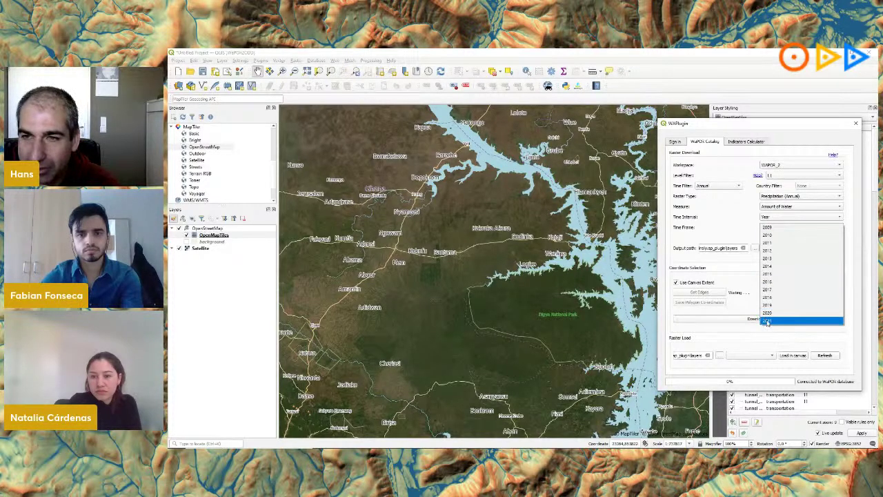
click(768, 321)
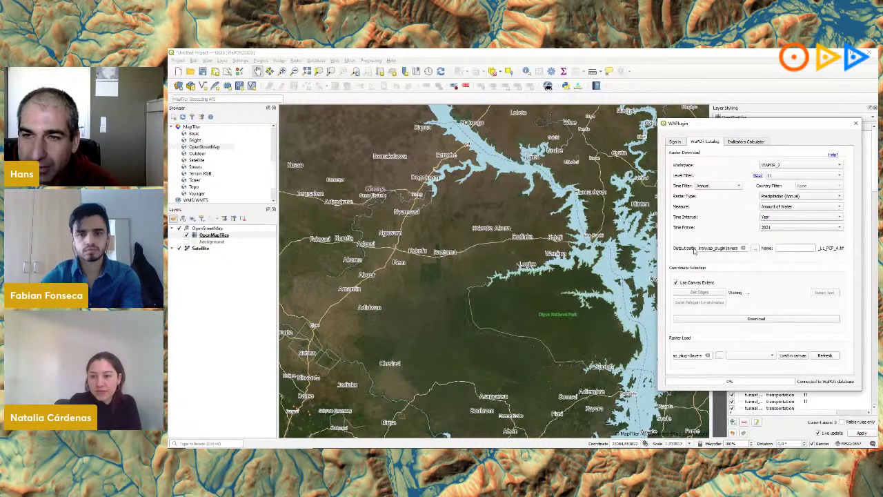
- Create a WAP folder on the Data (F:) drive as the output path and name the raster 2021
click(756, 249)
click(626, 274)
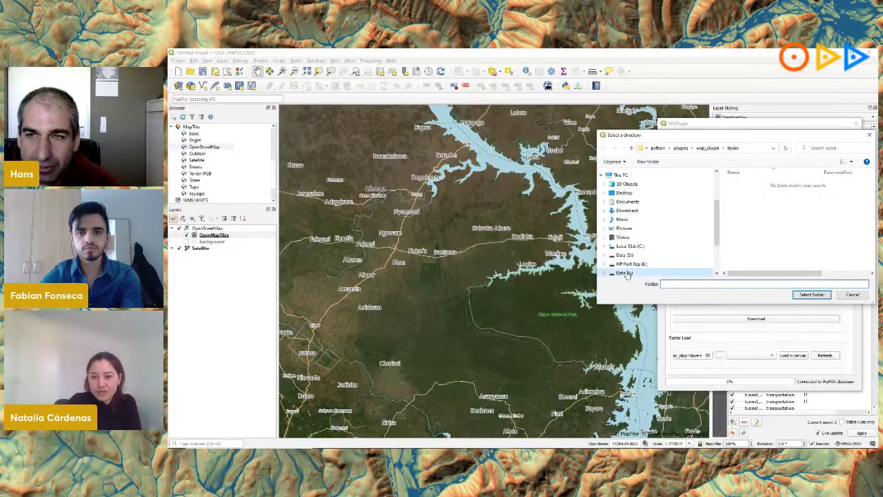
click(647, 162)
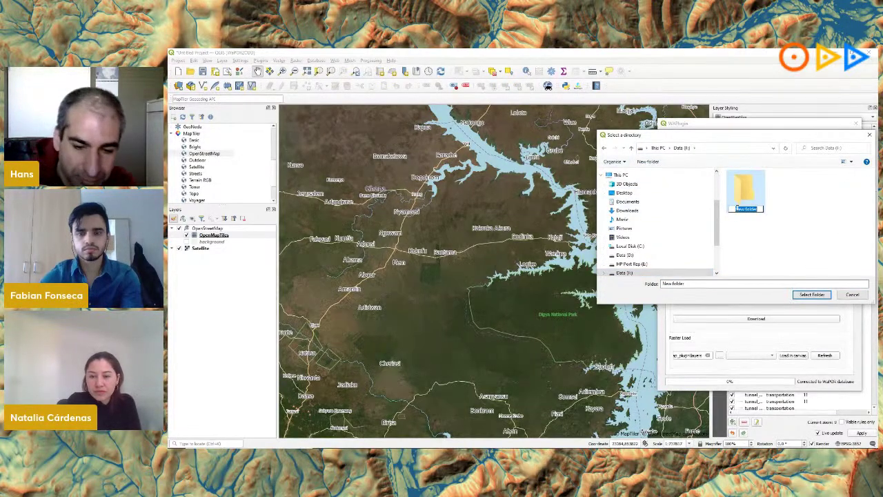
text(WAP)
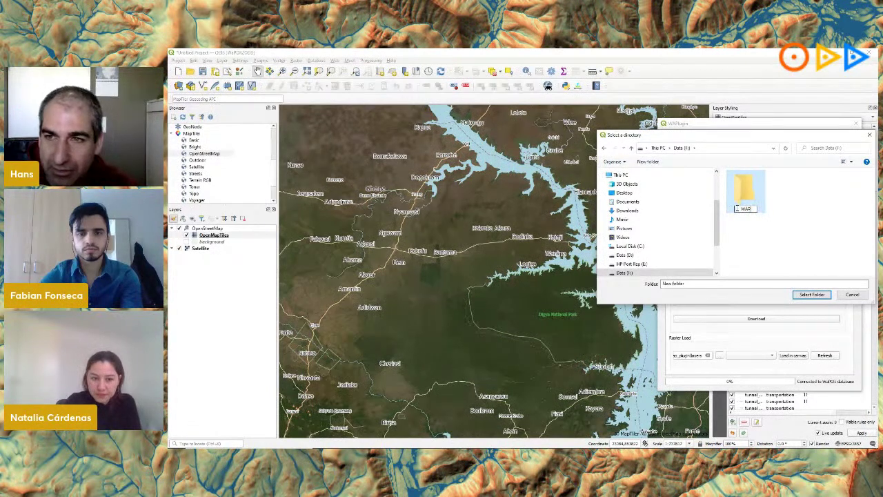
double_click(745, 188)
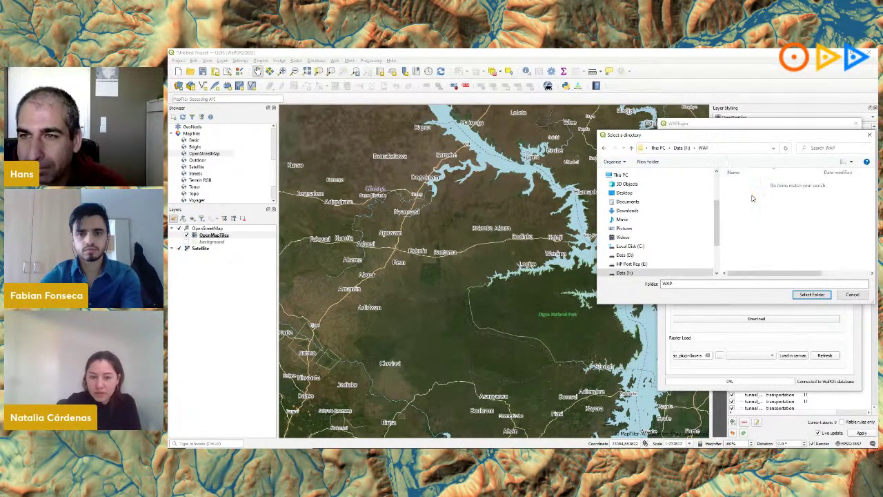
click(812, 295)
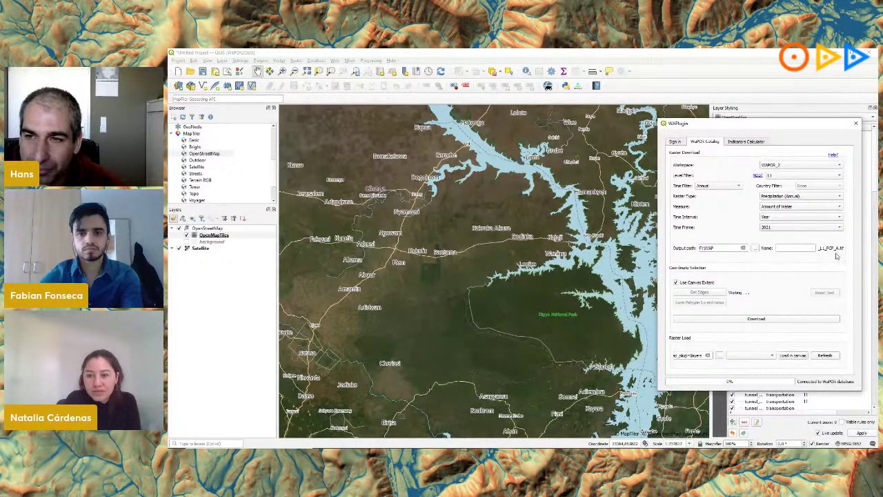
click(781, 247)
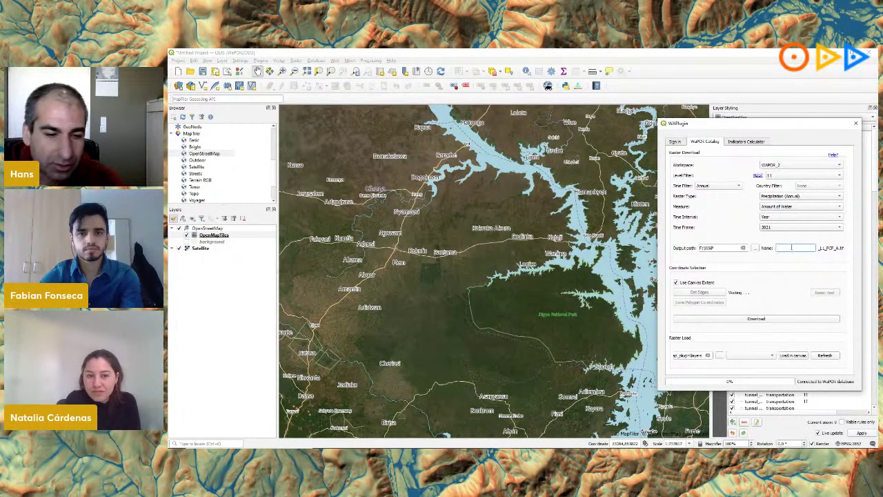
text(2021)
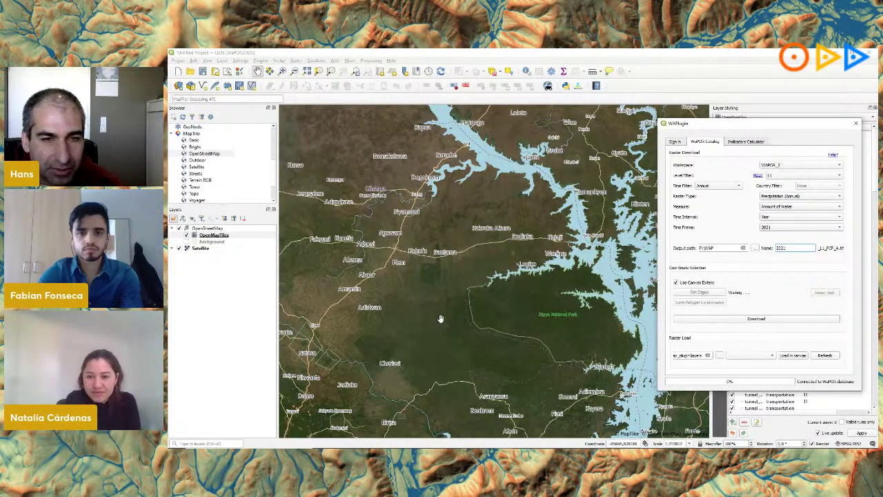
- Disable the canvas extent option and outline a polygon with Get Edges on the zoomed-in map, around the winding stream and the bend of the road
scroll(447, 297, up, 5)
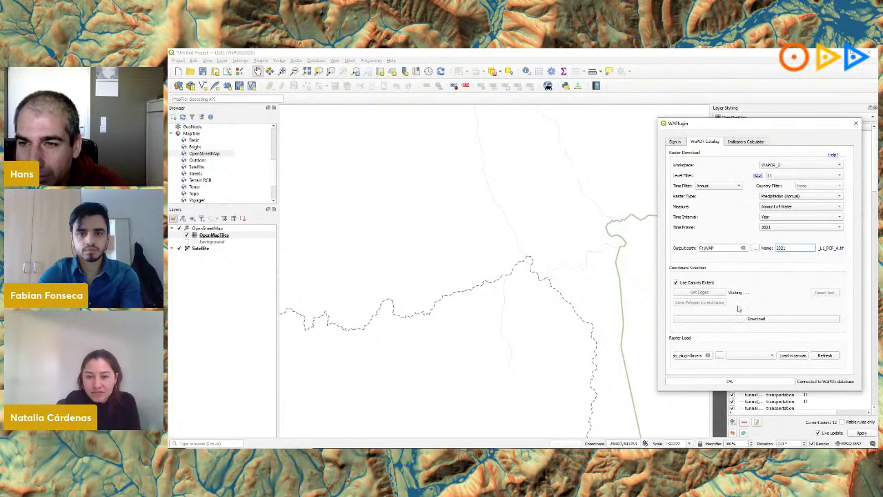
click(677, 283)
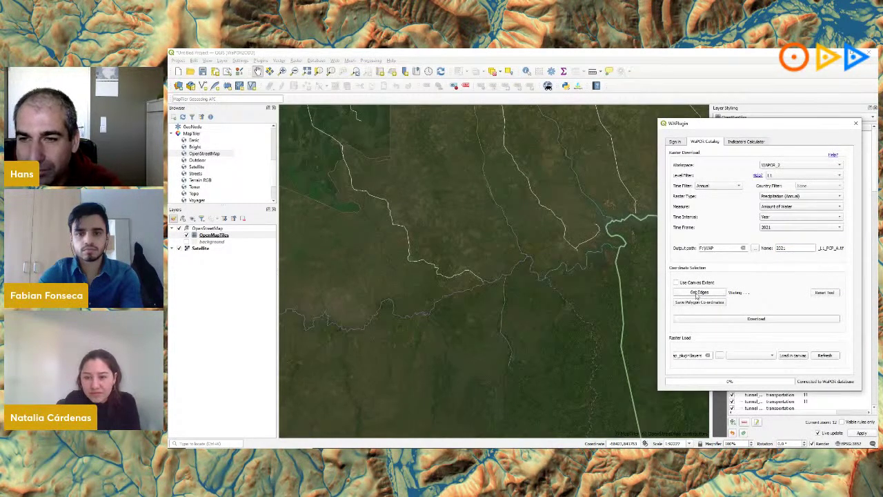
click(699, 292)
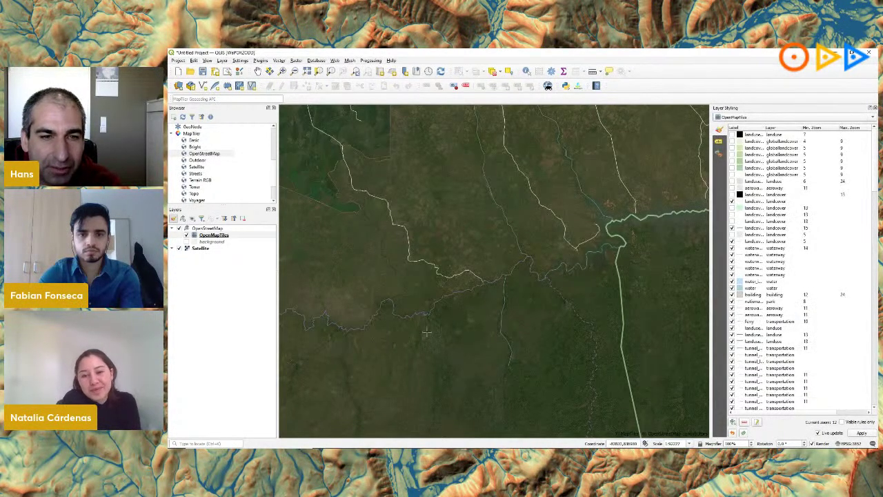
click(454, 259)
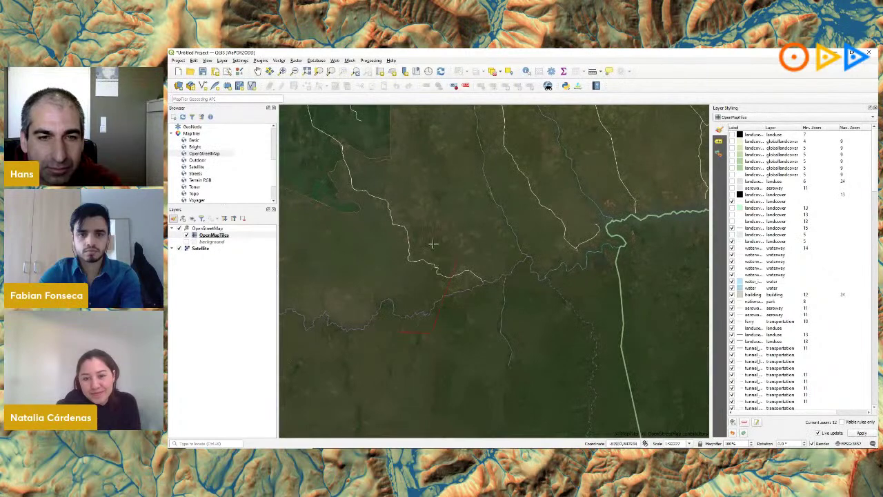
click(399, 225)
click(345, 211)
click(309, 243)
click(309, 301)
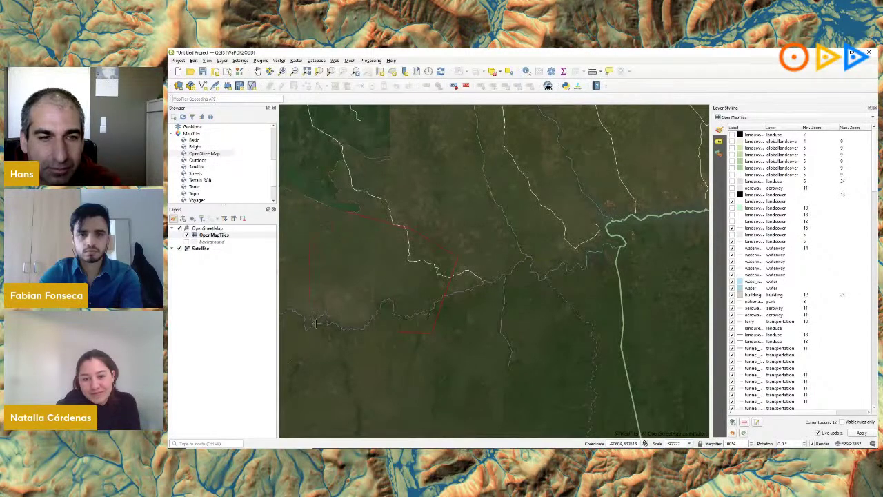
click(384, 349)
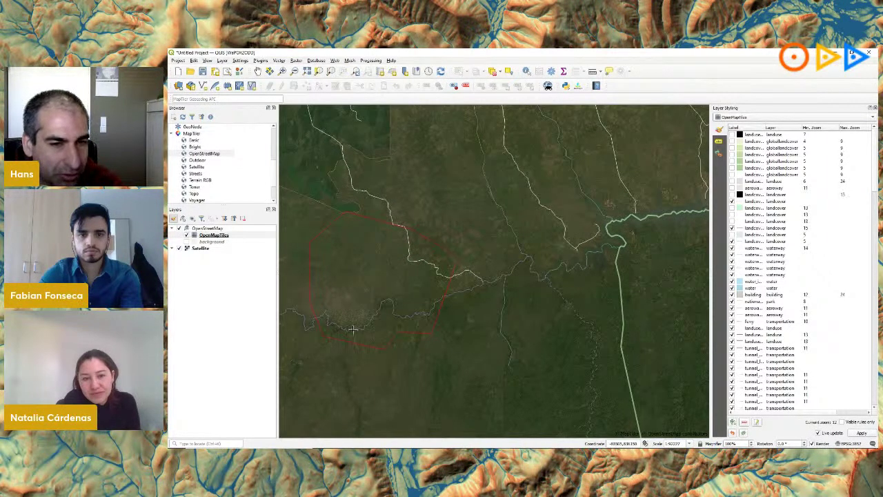
- Return to the WAPlugin dialog, save the polygon coordinates and download the raster
mouse_move(498, 448)
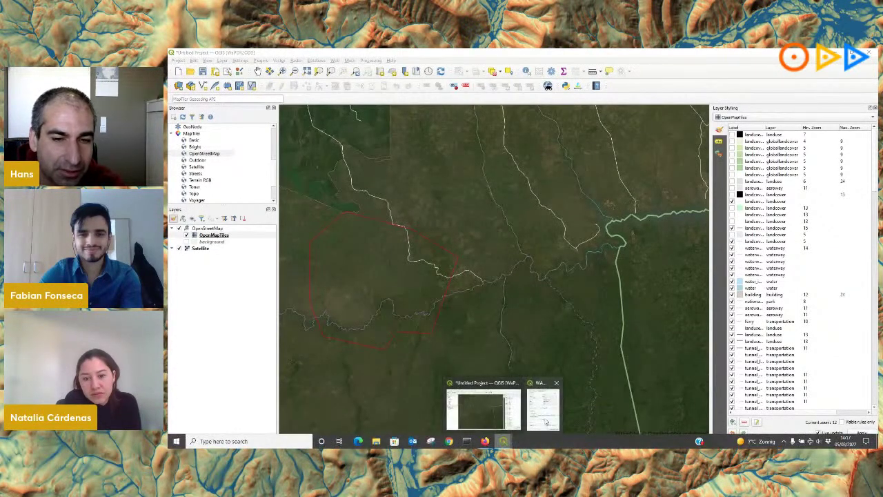
click(545, 417)
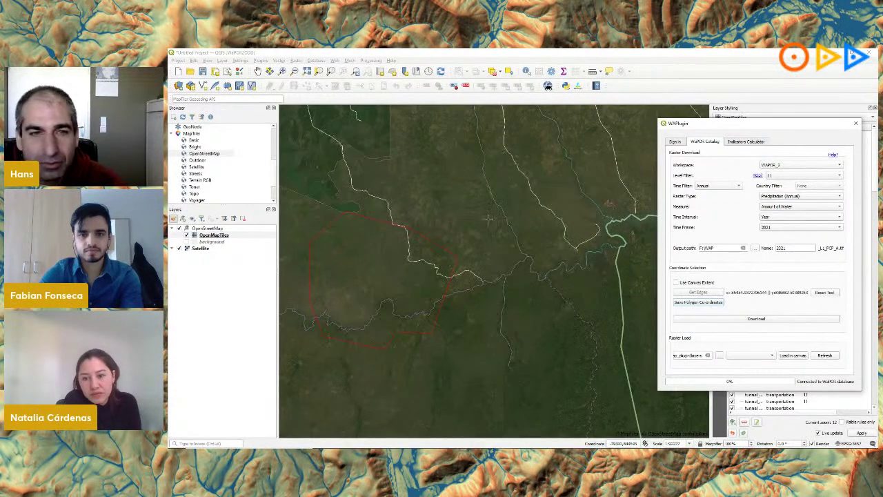
click(697, 304)
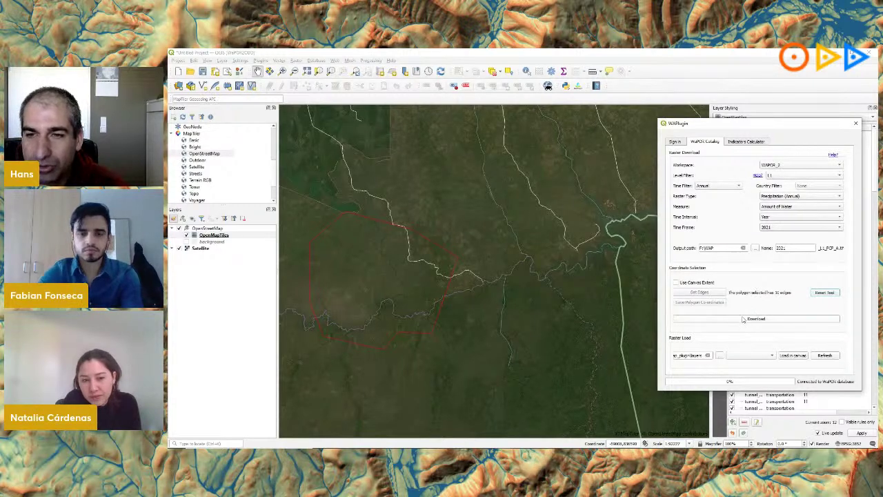
click(745, 319)
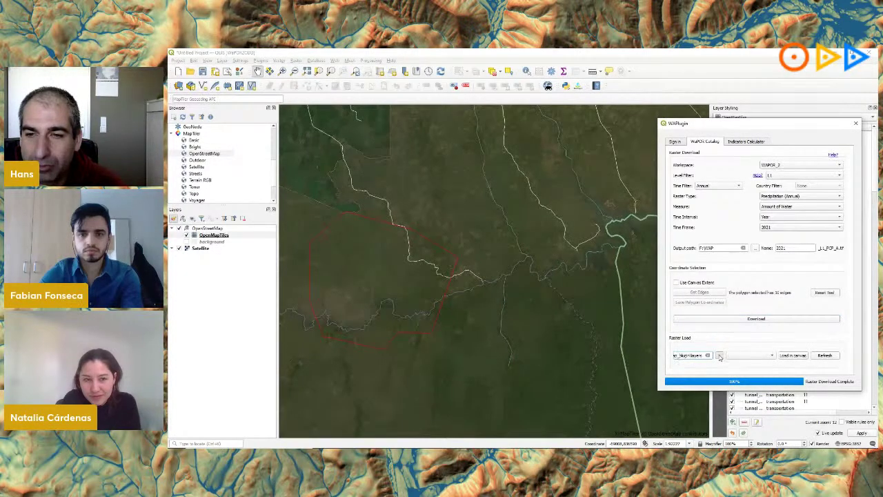
- Set the raster load folder to F:/WAP and load 2021_L1_PCP_A.tif into the canvas
click(720, 356)
click(625, 273)
double_click(746, 201)
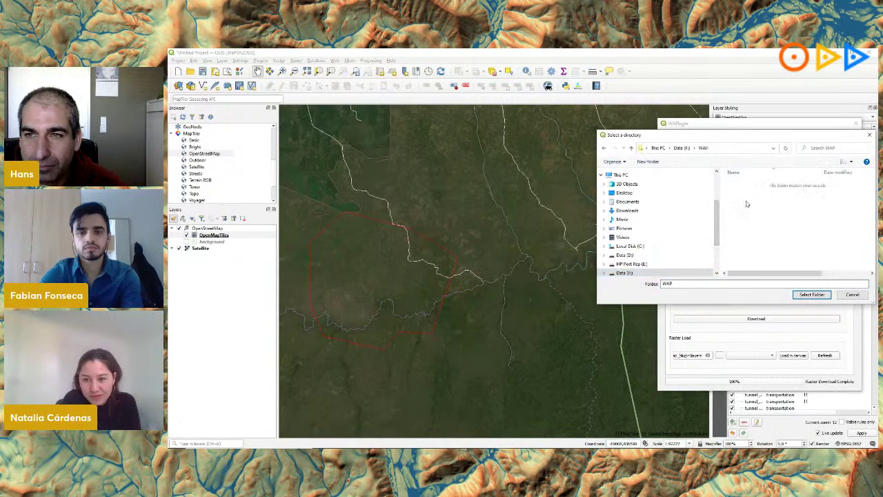
click(812, 295)
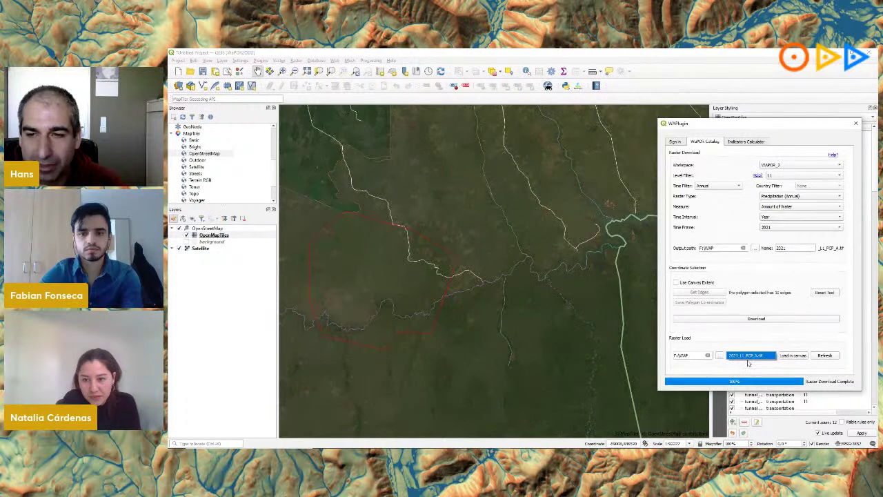
click(795, 355)
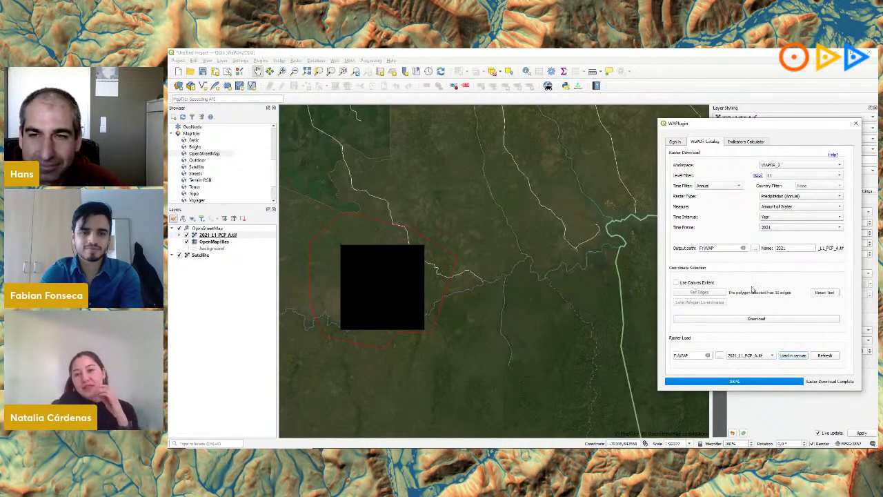
- Download the precipitation raster again for the canvas extent, with the name 2021_Canvas_
click(676, 283)
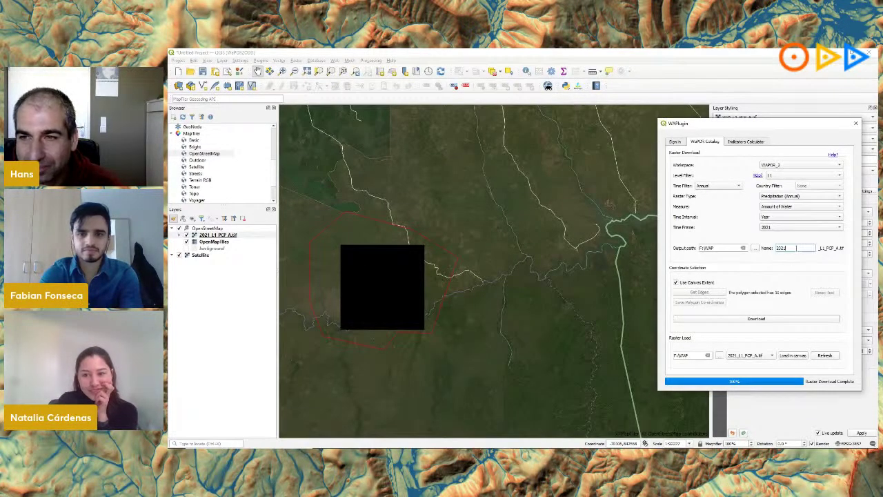
text(_)
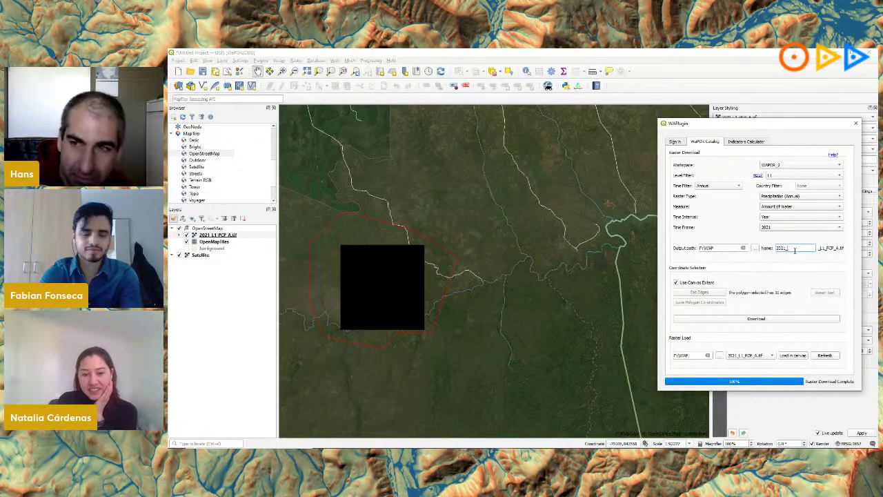
text(Canyal_)
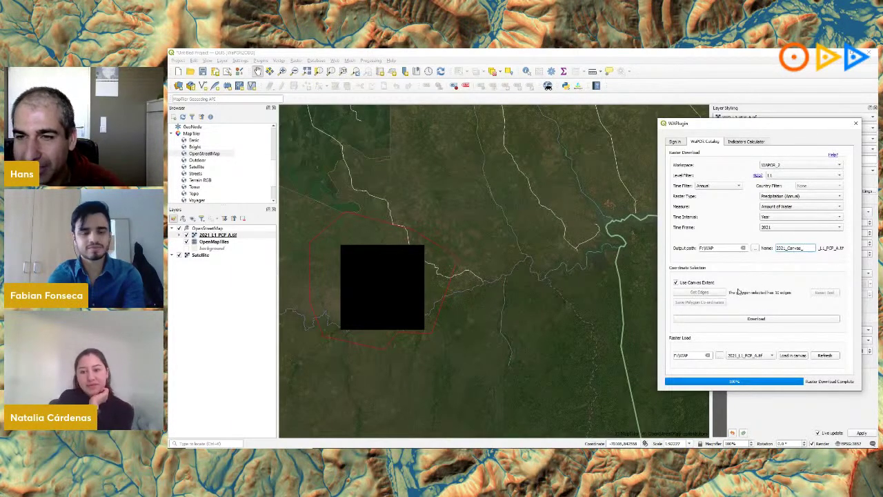
click(707, 319)
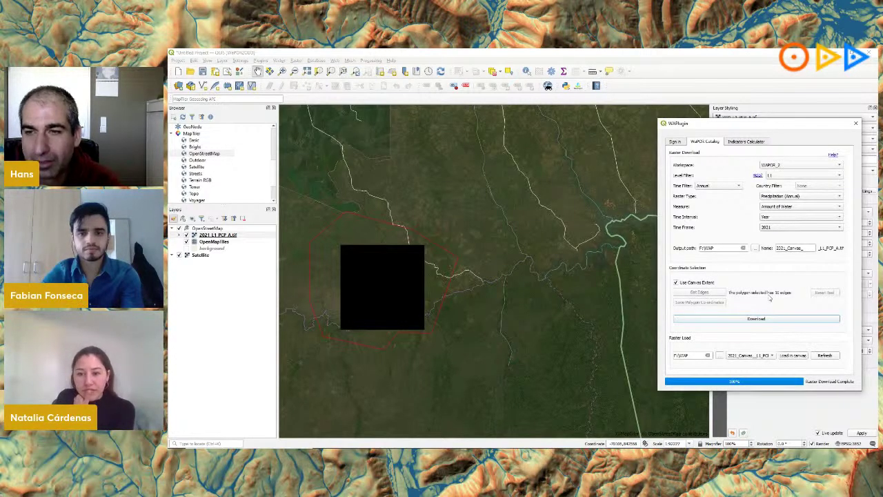
- Load the downloaded 2021_Canvas__L1_PCP_A.tif raster into the canvas
click(758, 355)
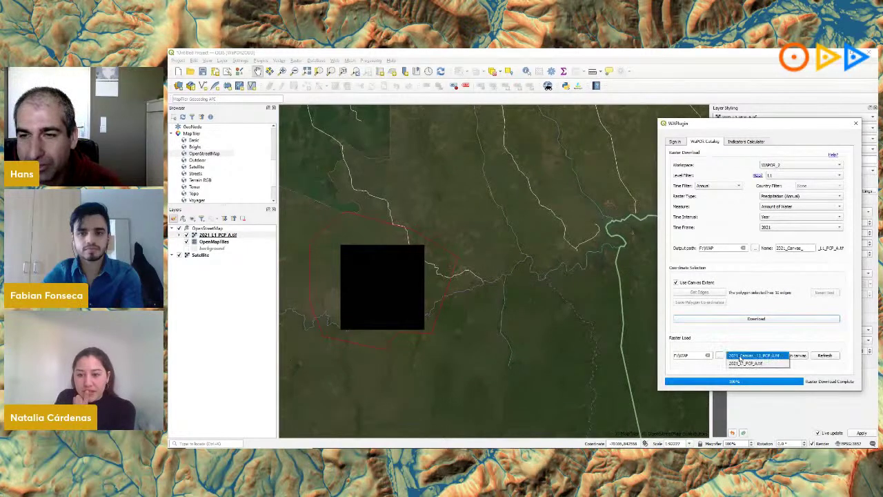
click(750, 356)
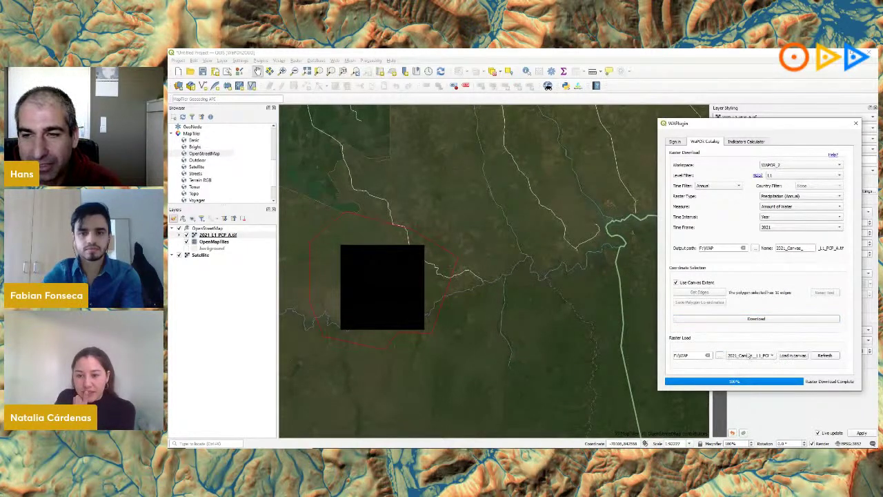
click(794, 356)
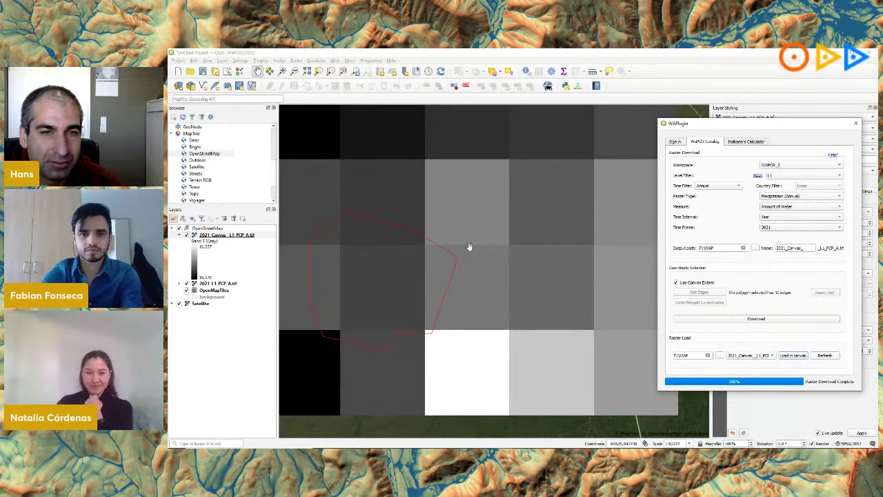
- Measure the width of one pixel in the upper row of the canvas-extent raster, then close the measurement
scroll(470, 249, down, 1)
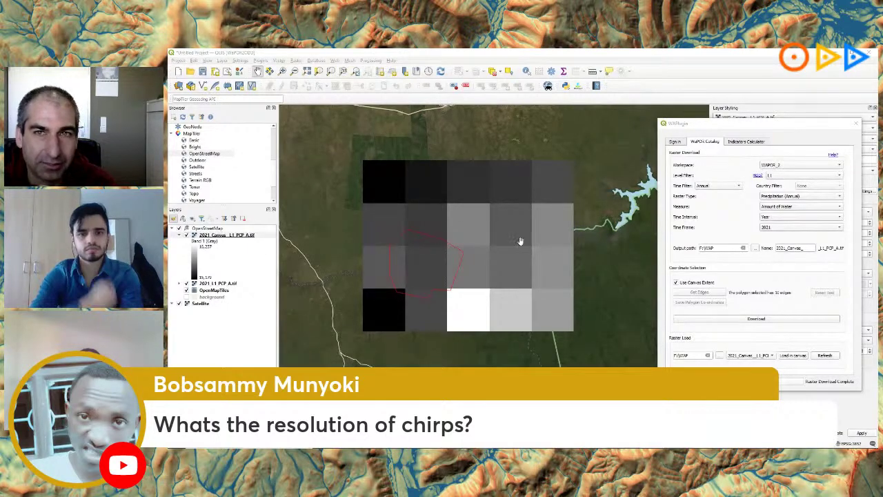
click(593, 71)
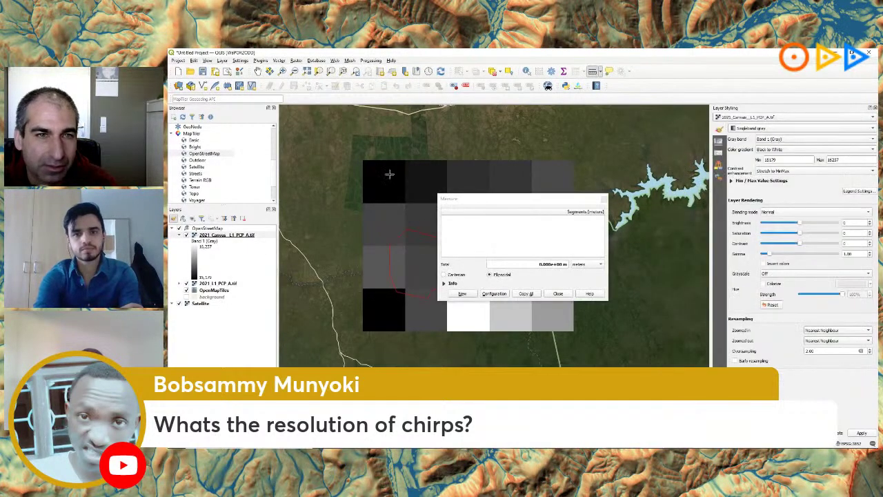
click(363, 178)
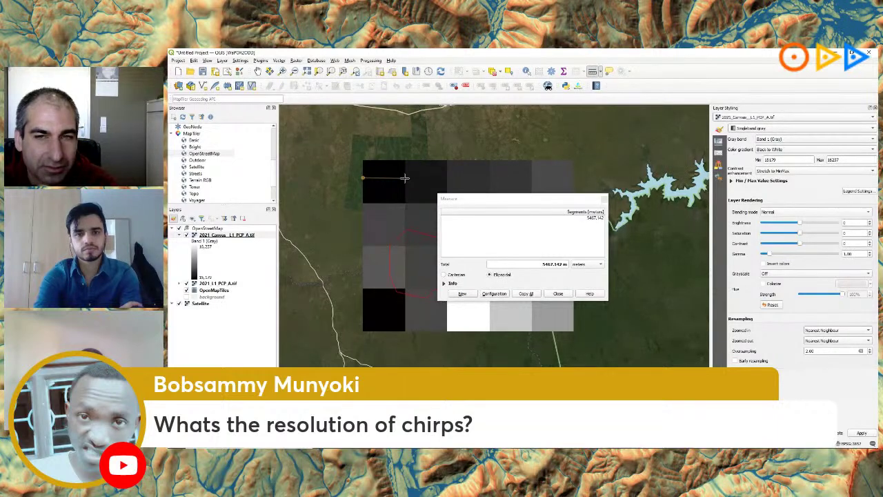
click(558, 294)
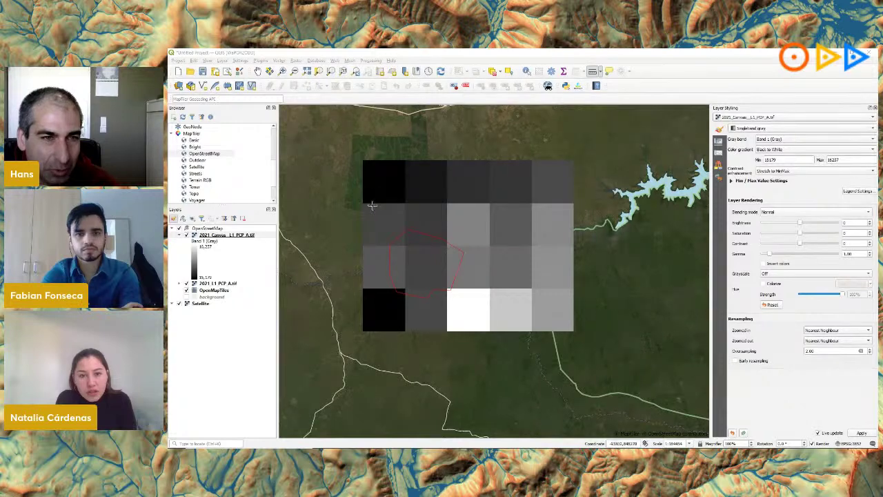
- Examine the pixel size and coordinate reference system in the layer information of 2021_Canvas__L1_PCP_A.tif, then close the properties
right_click(209, 237)
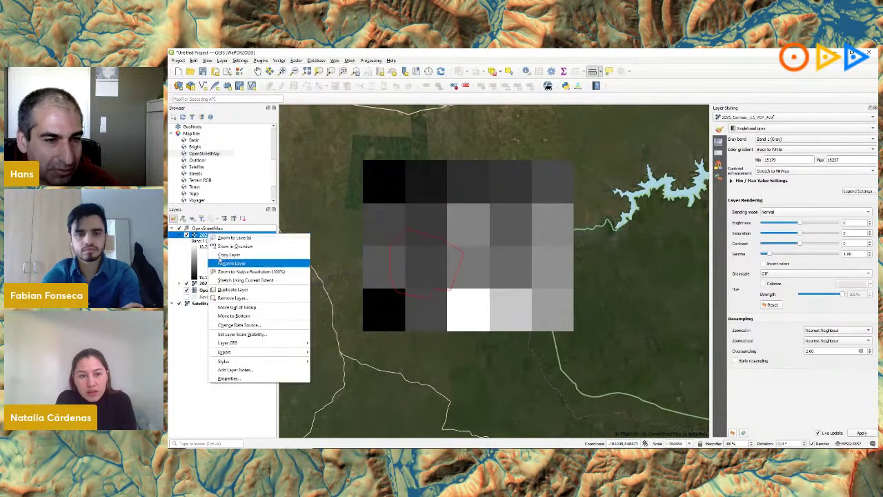
click(231, 379)
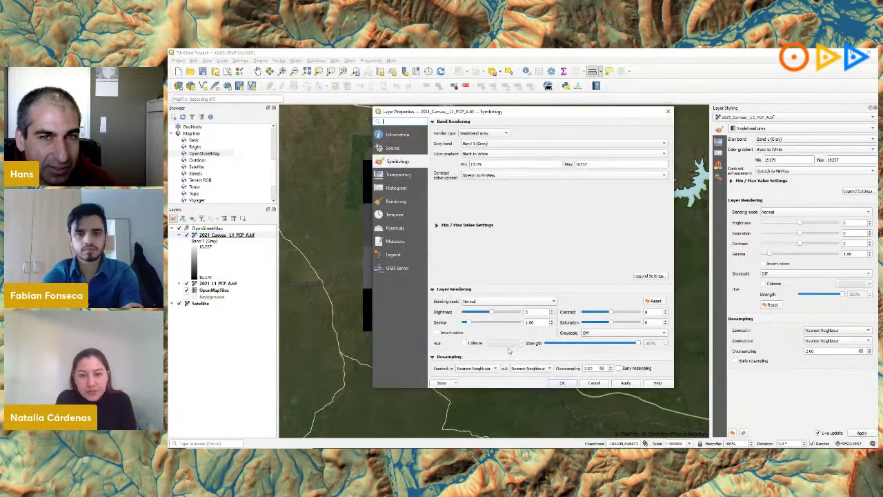
click(395, 135)
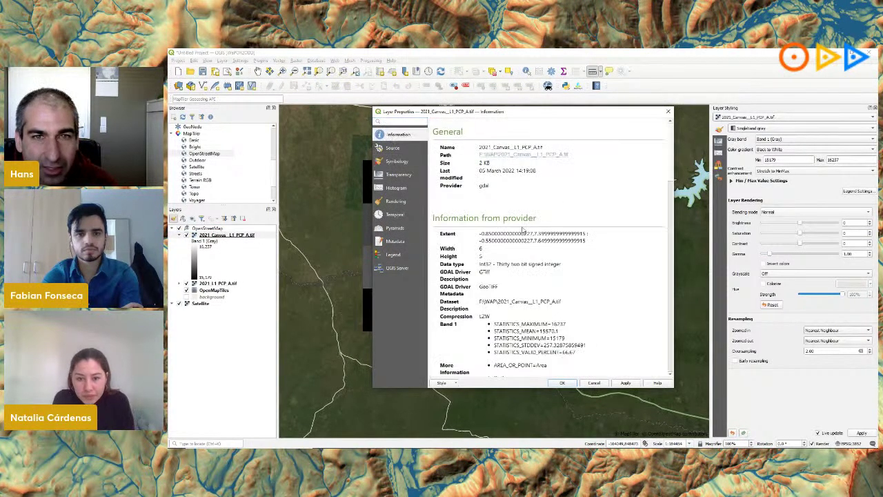
scroll(485, 257, down, 3)
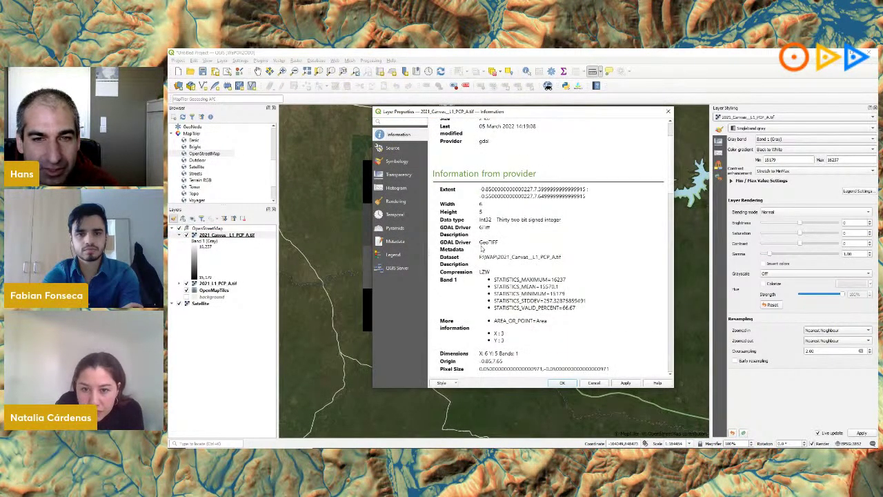
scroll(521, 283, down, 4)
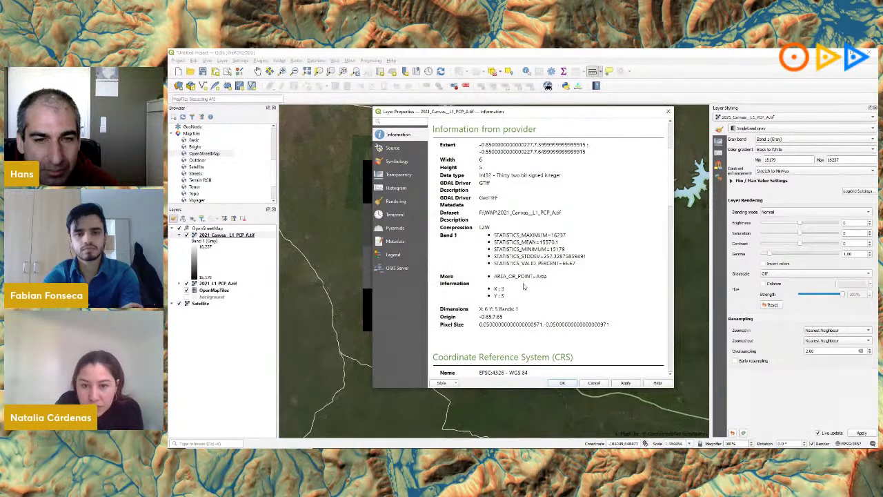
scroll(524, 287, down, 3)
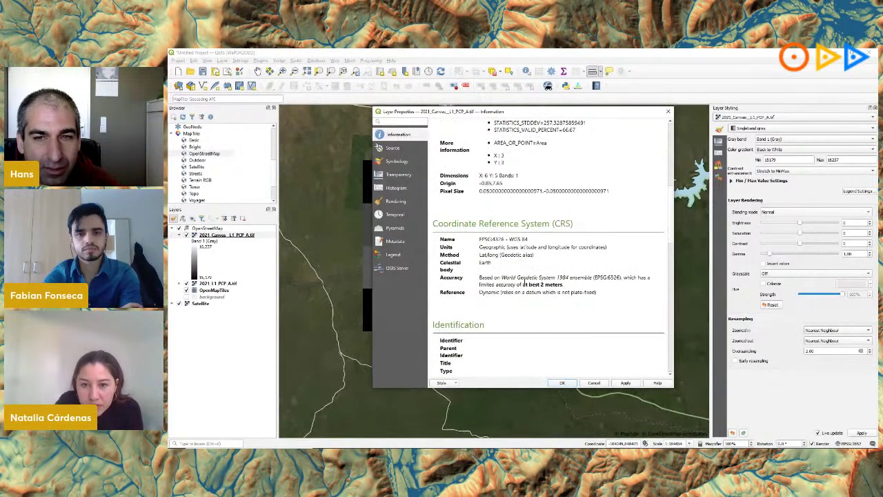
scroll(523, 282, up, 1)
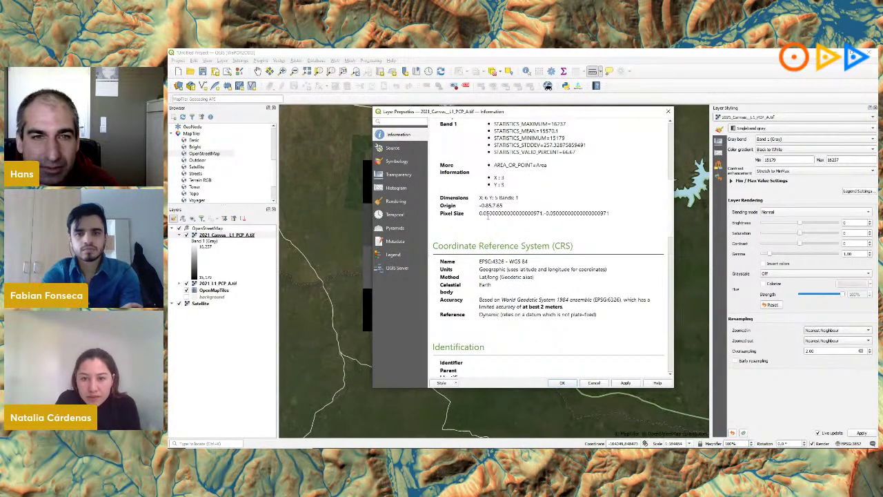
scroll(497, 214, up, 3)
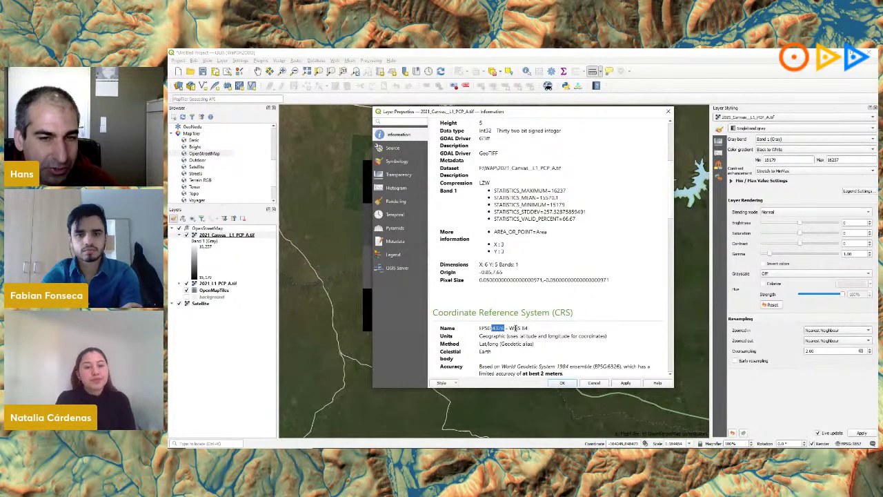
drag(479, 280, 490, 280)
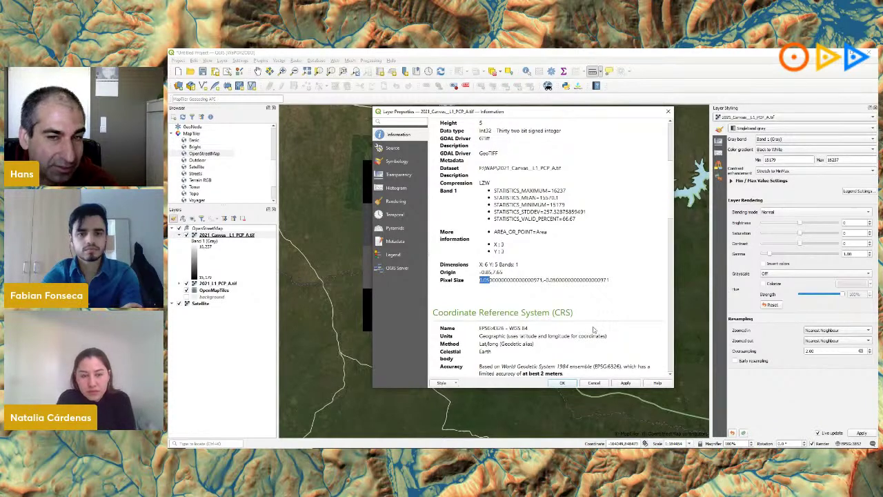
scroll(606, 268, up, 1)
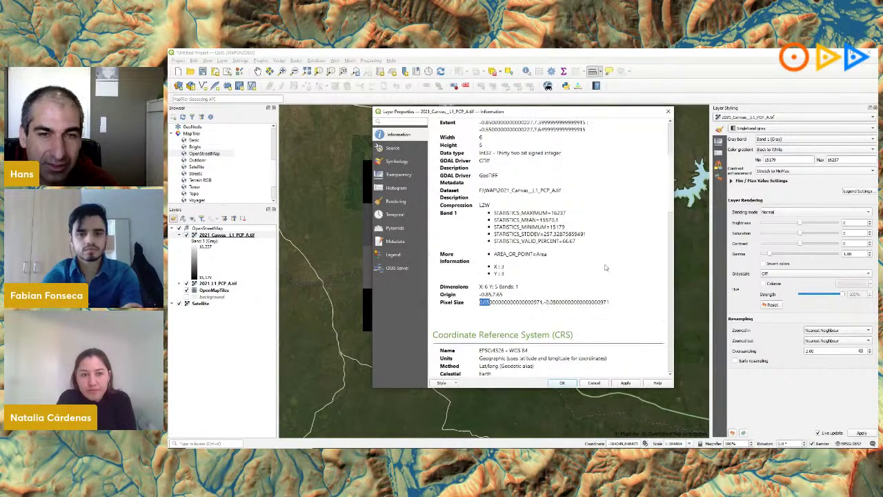
click(668, 112)
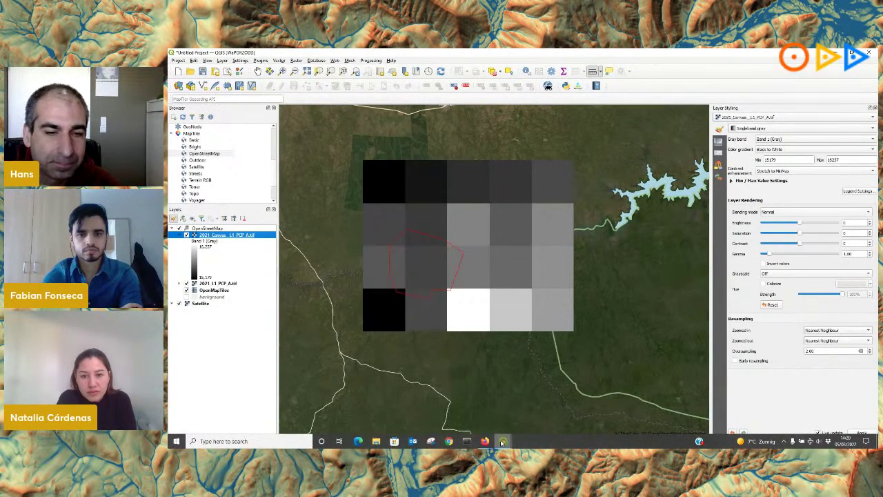
- Zoom the map canvas out to the whole of Africa and then in on eastern Senegal
mouse_move(503, 442)
click(543, 409)
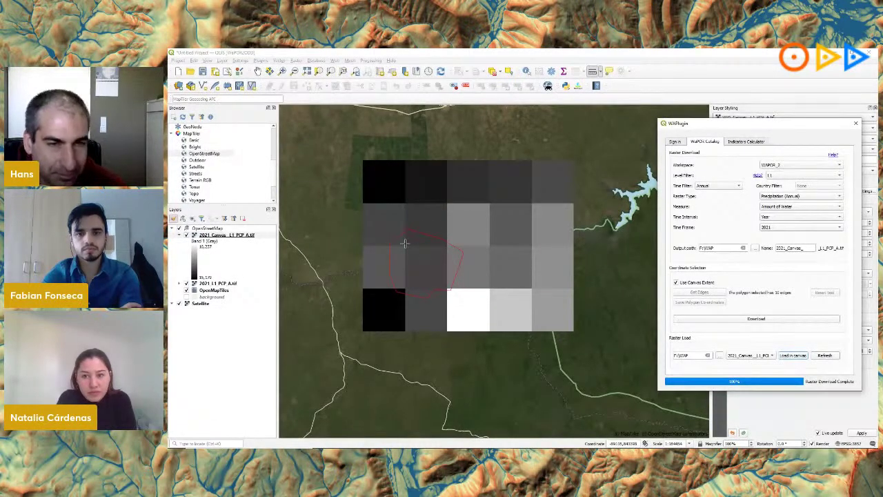
scroll(455, 235, down, 5)
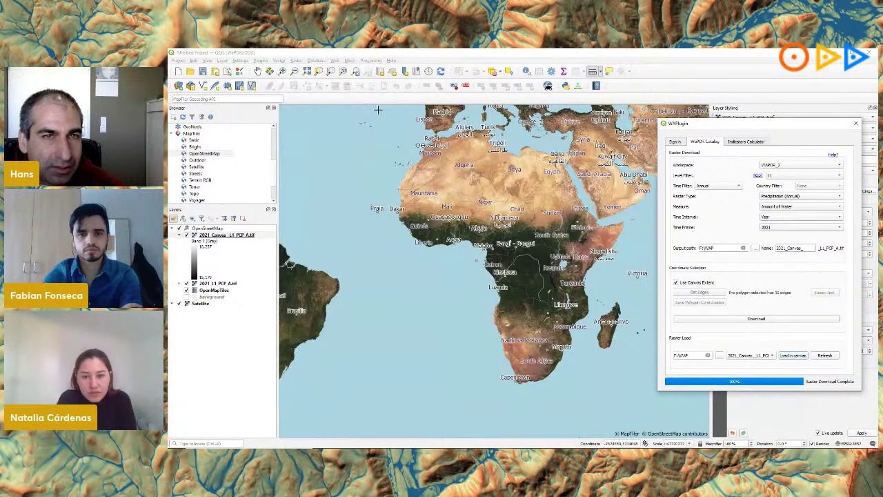
click(283, 71)
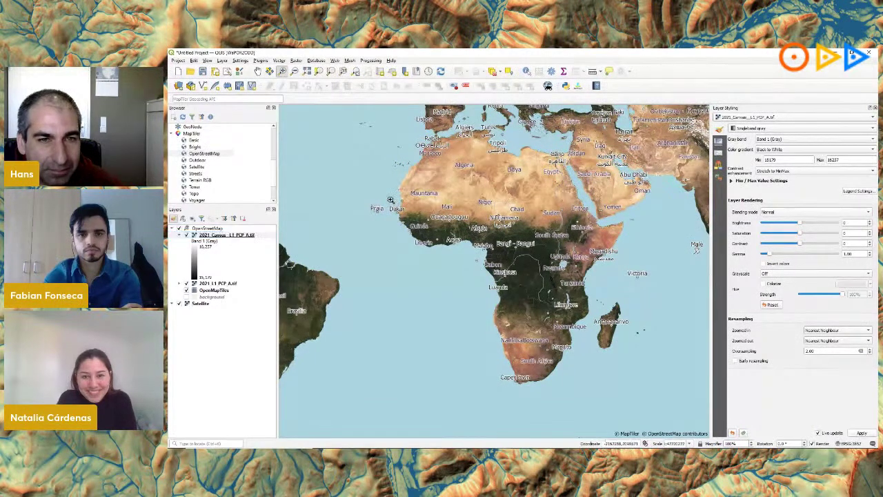
drag(388, 197, 449, 238)
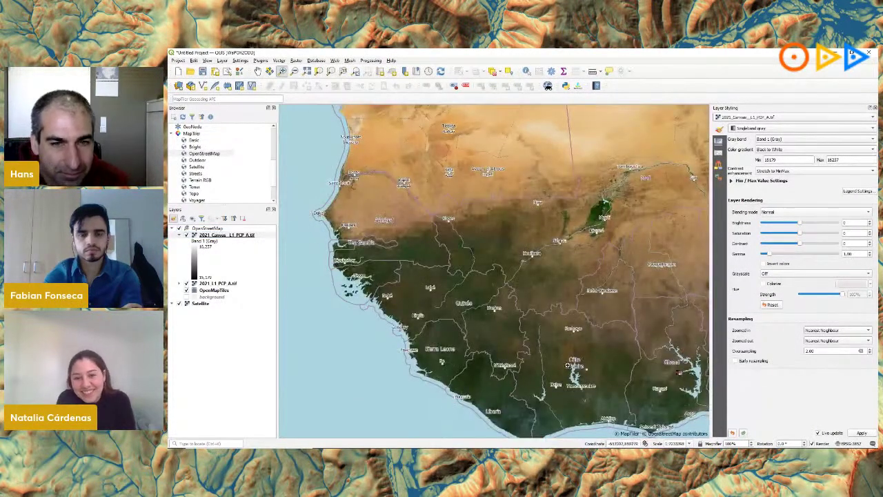
drag(383, 209, 419, 239)
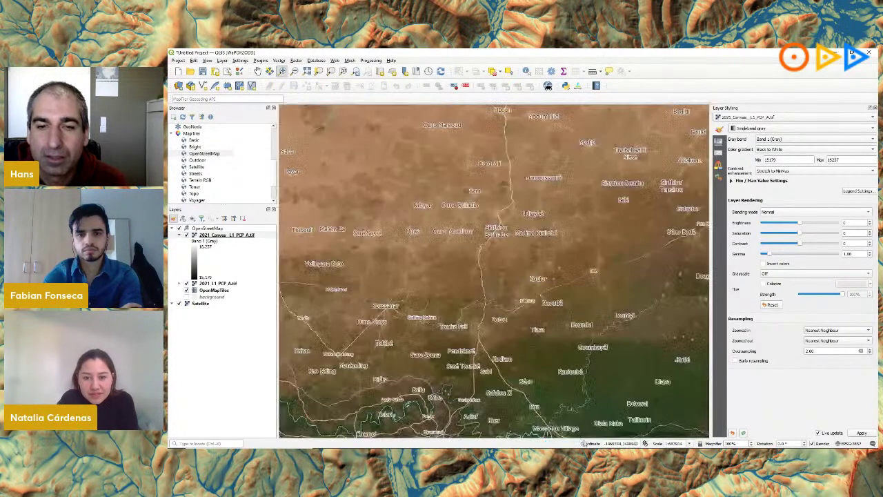
- In WAPlugin, set the level filter to L2, the time filter to Dekadal and the raster type to Net Primary Production (Dekadal)
mouse_move(586, 443)
mouse_move(508, 438)
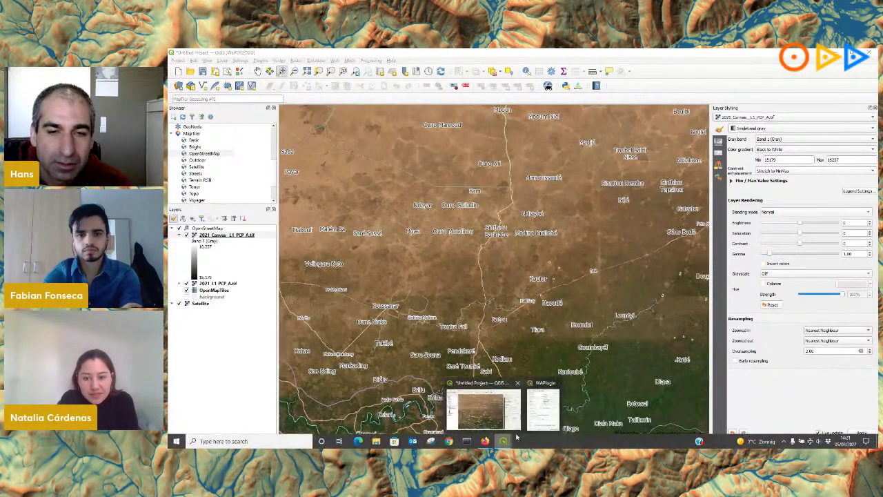
click(543, 407)
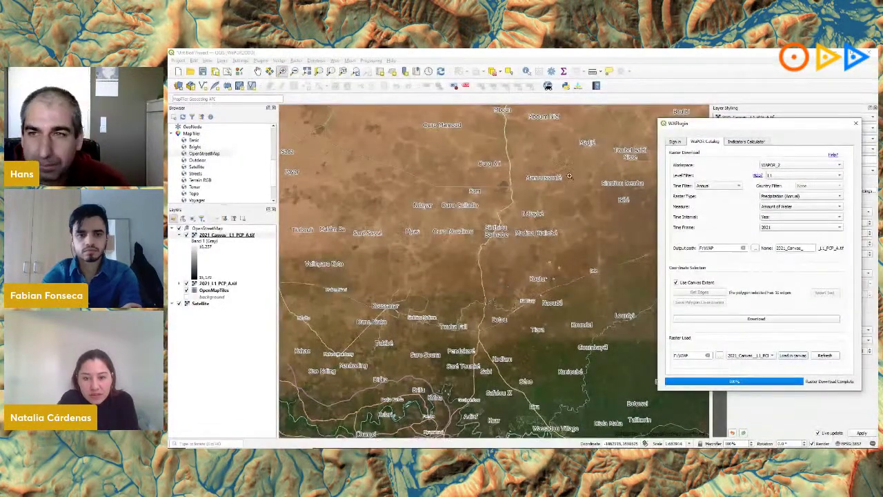
click(776, 176)
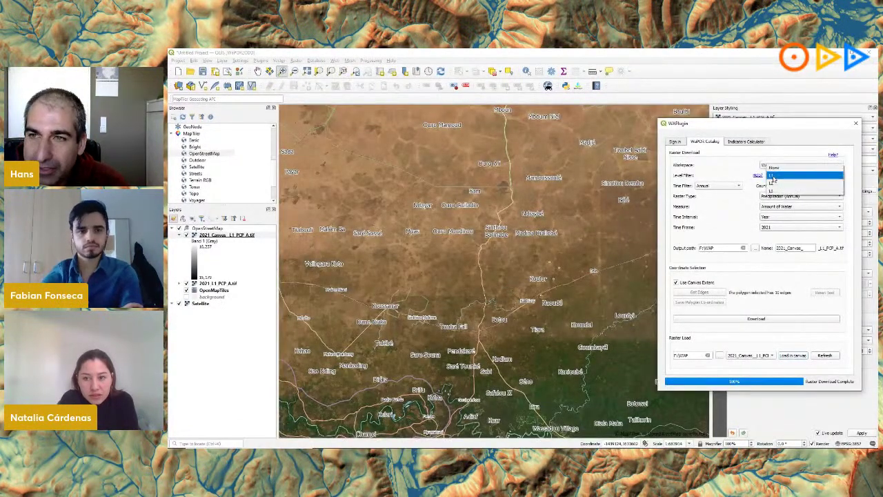
click(773, 184)
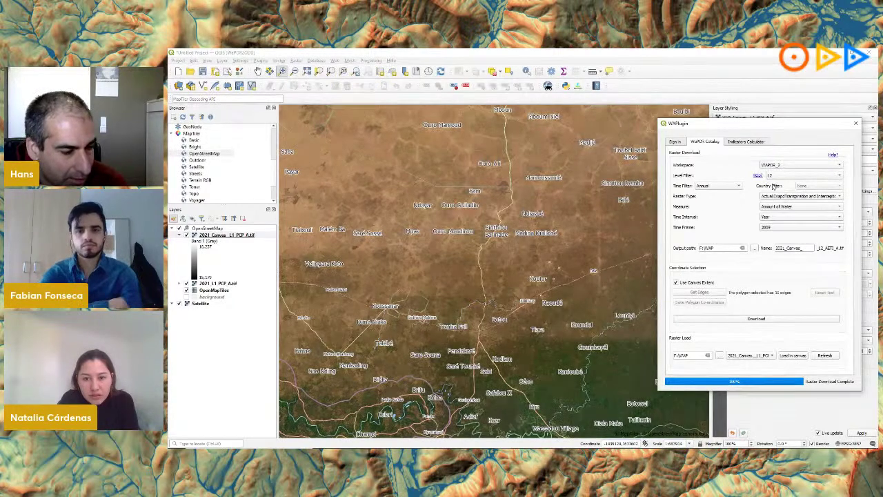
click(740, 185)
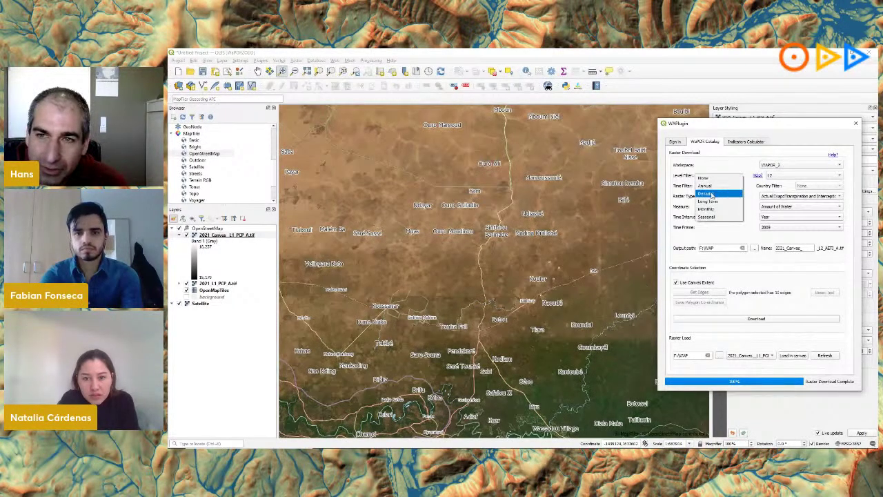
click(710, 194)
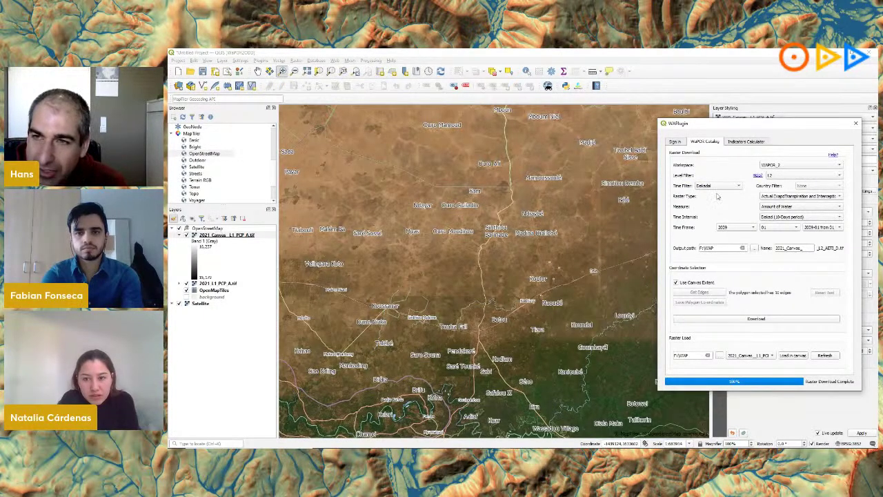
click(806, 198)
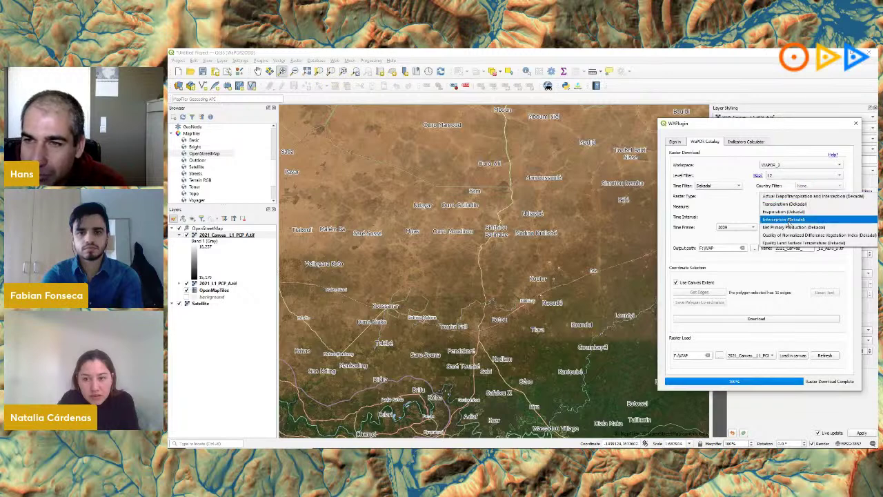
click(788, 228)
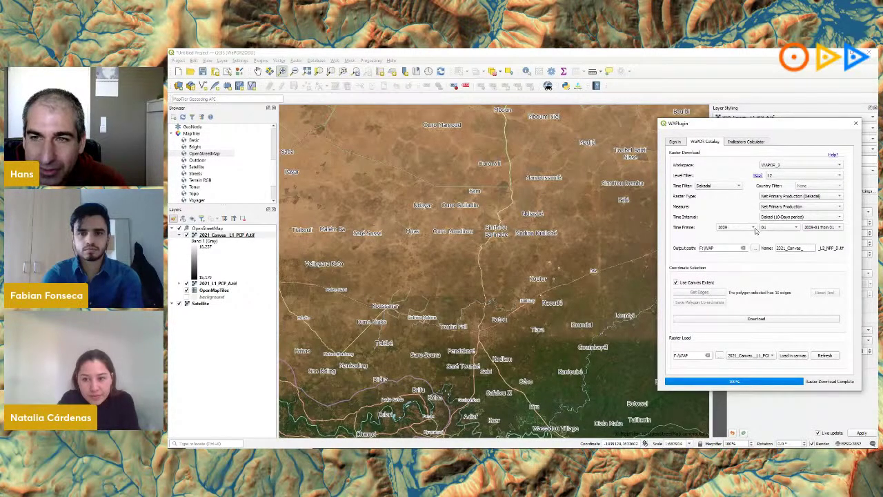
- Set the raster time frame to year 2019, month 06 and the dekad from 11 to 20
click(754, 228)
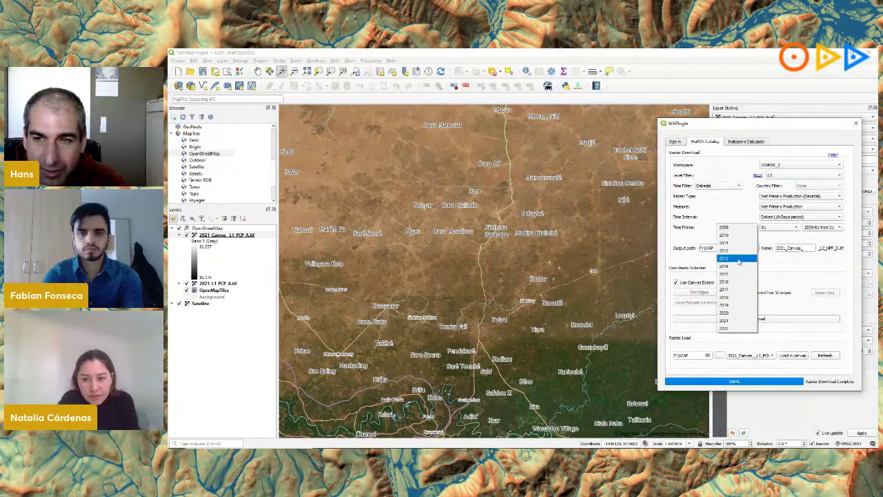
click(729, 306)
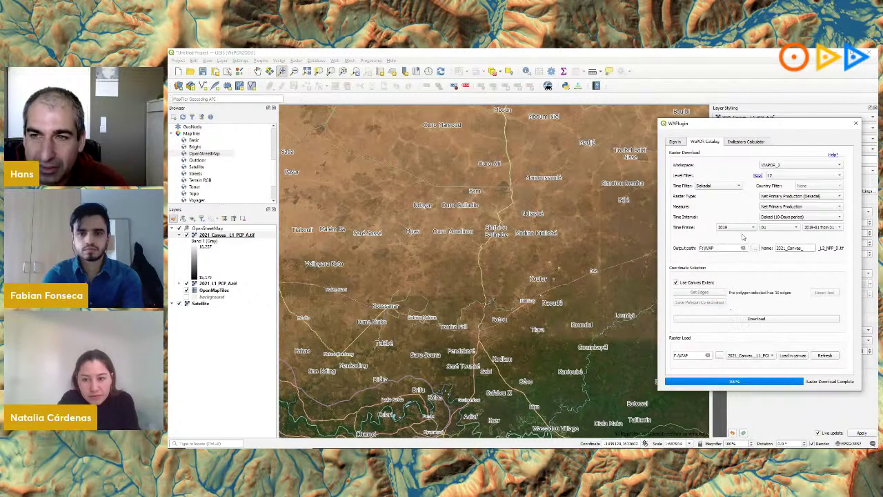
click(796, 228)
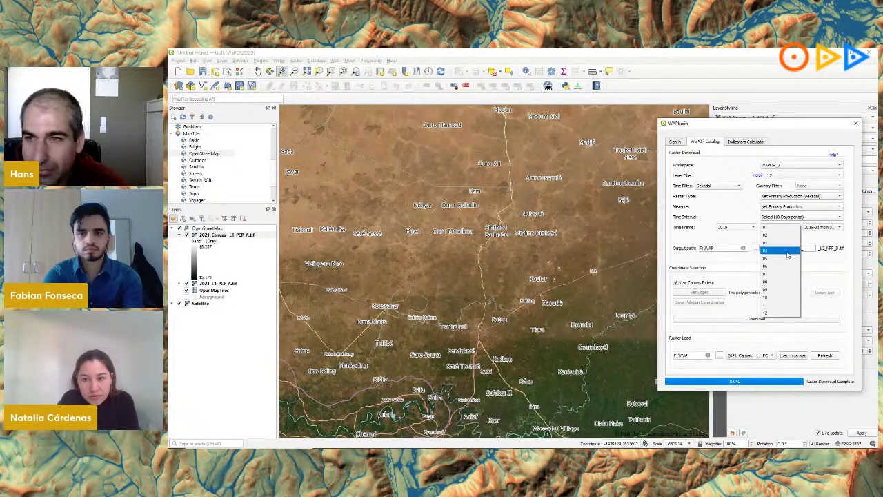
click(766, 266)
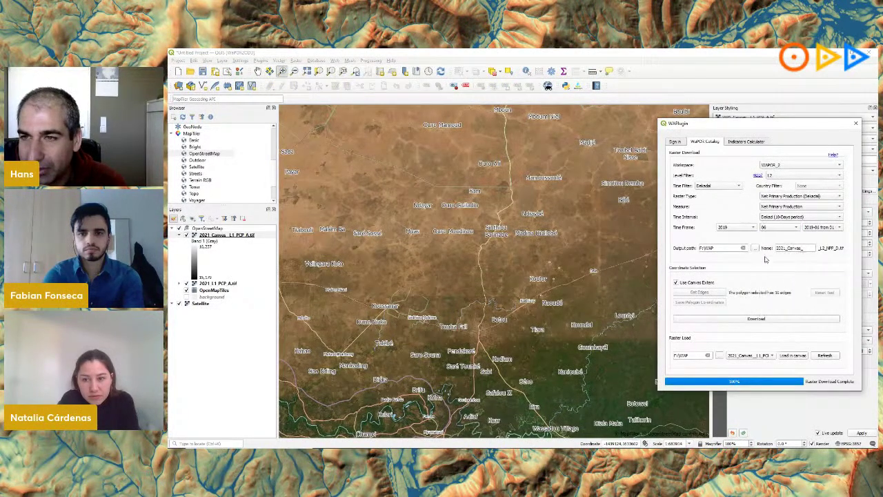
click(838, 229)
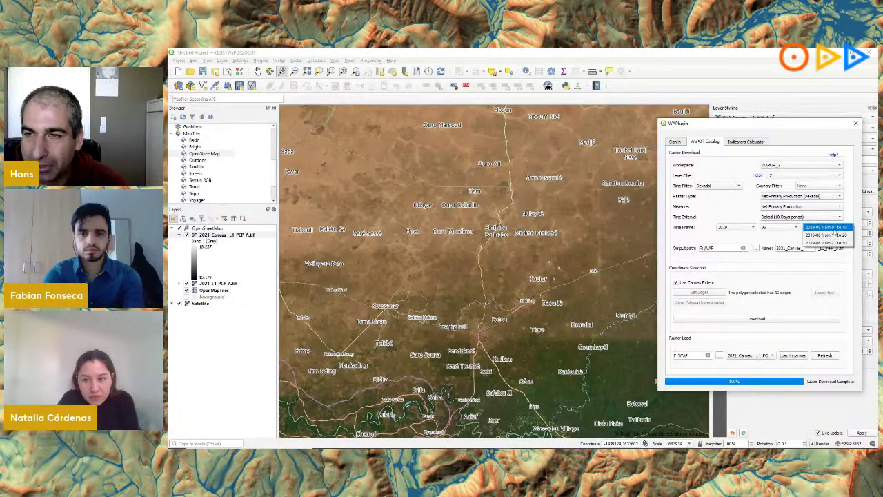
click(828, 235)
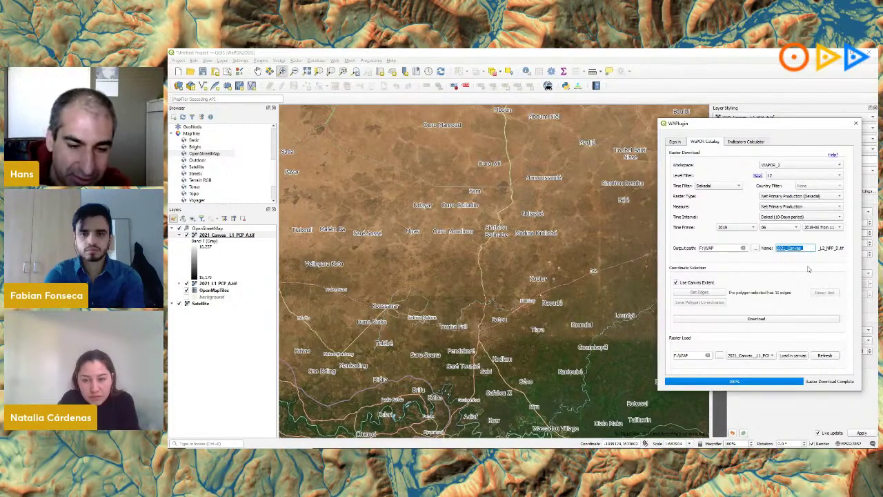
- Set the output raster name to 2019_06_2_
text(2019_)
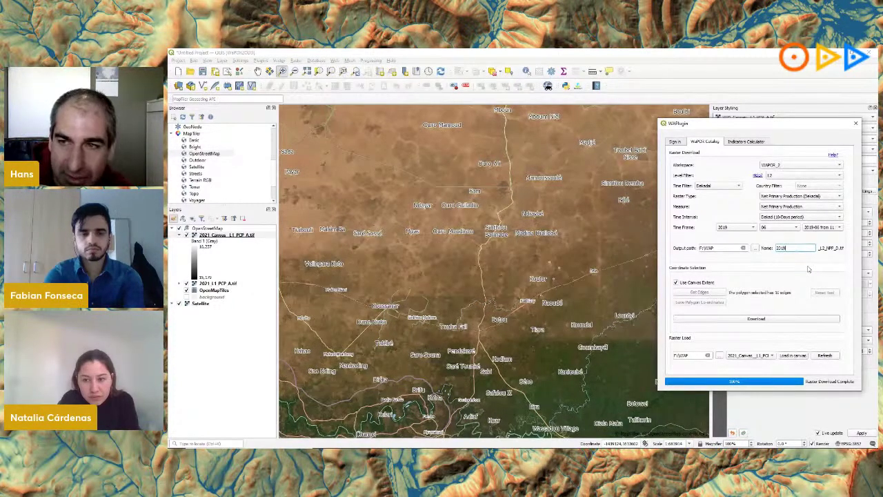
text(0)
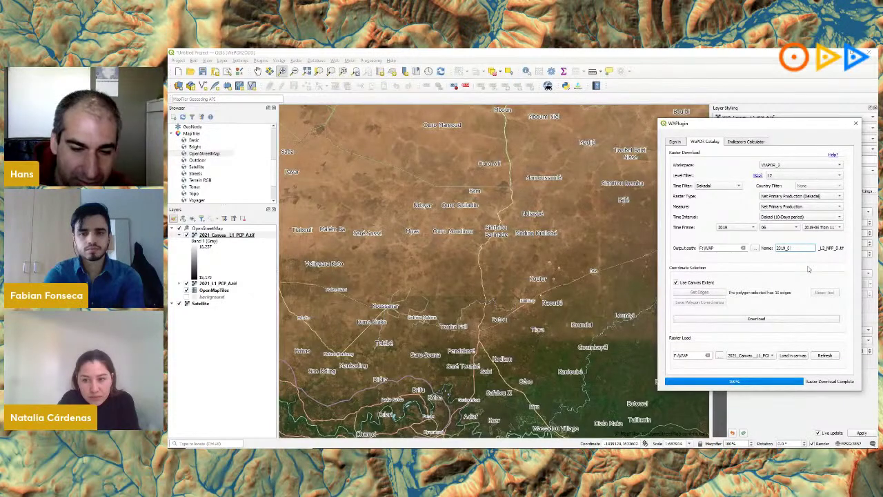
text(6_d1)
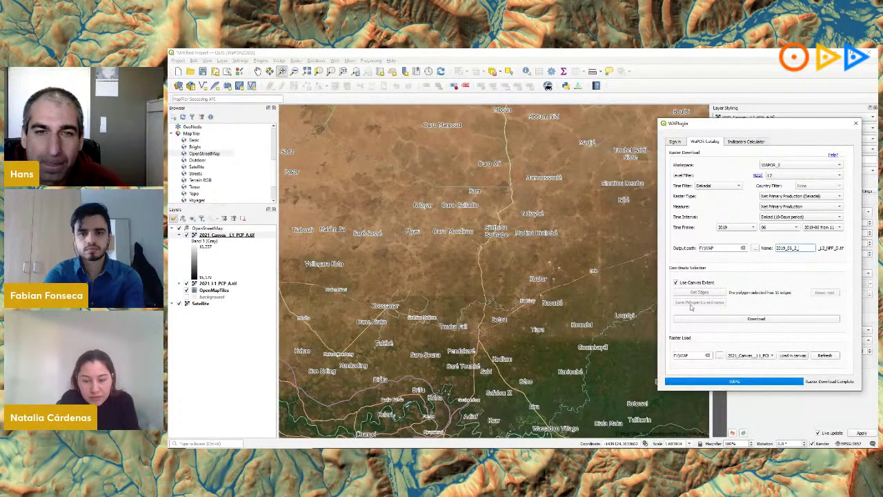
- Turn off the use of the canvas extent and draw a new polygon around Goumbayel on the map
click(676, 283)
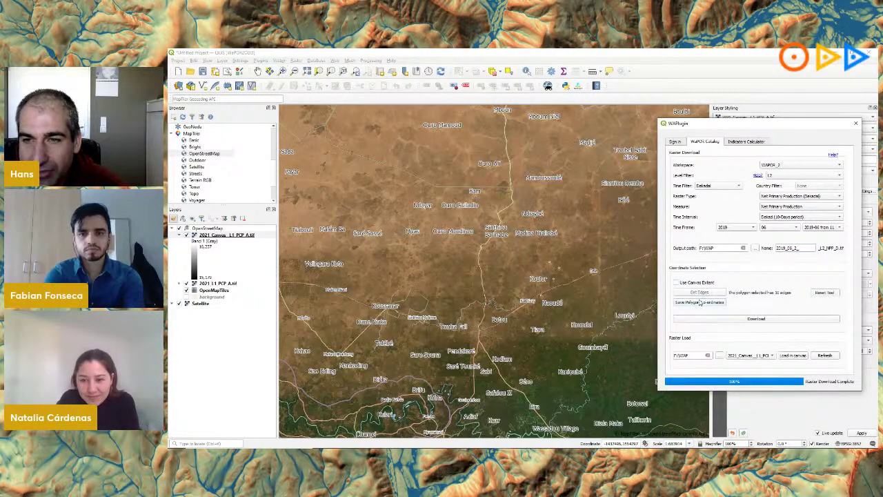
click(697, 297)
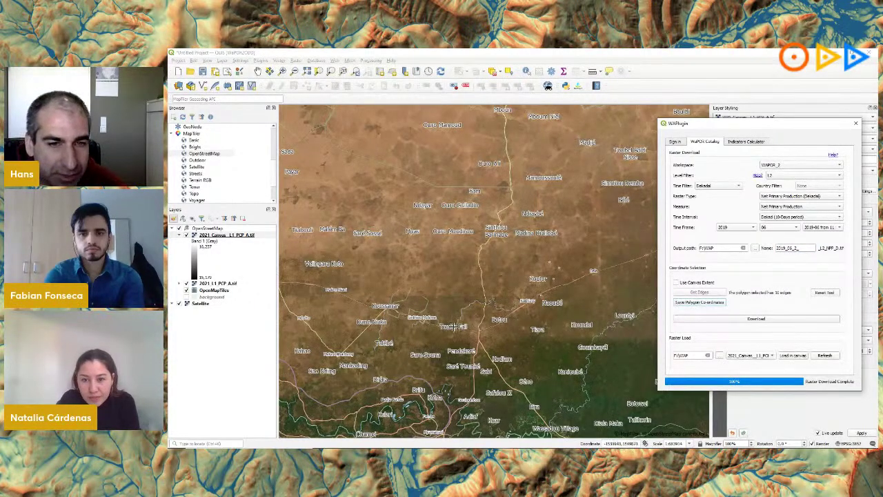
click(517, 347)
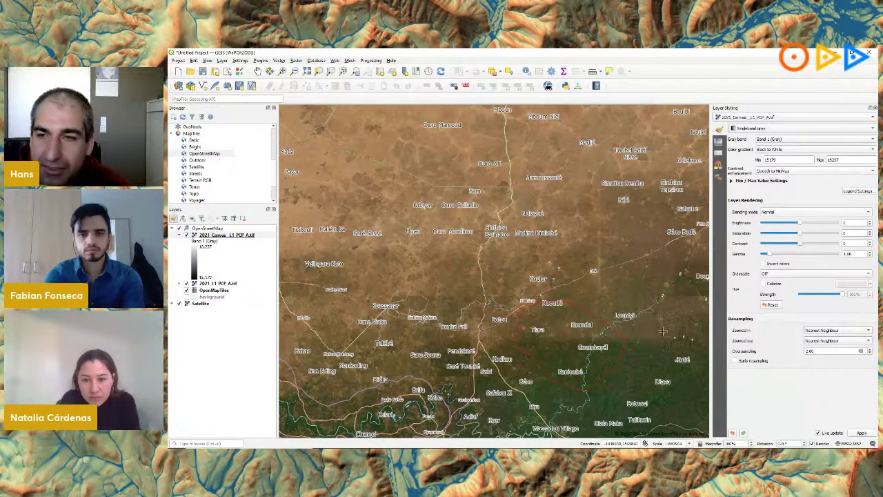
- Save the new polygon's coordinates in WAPlugin and start downloading the net primary production raster for it
mouse_move(504, 441)
click(545, 411)
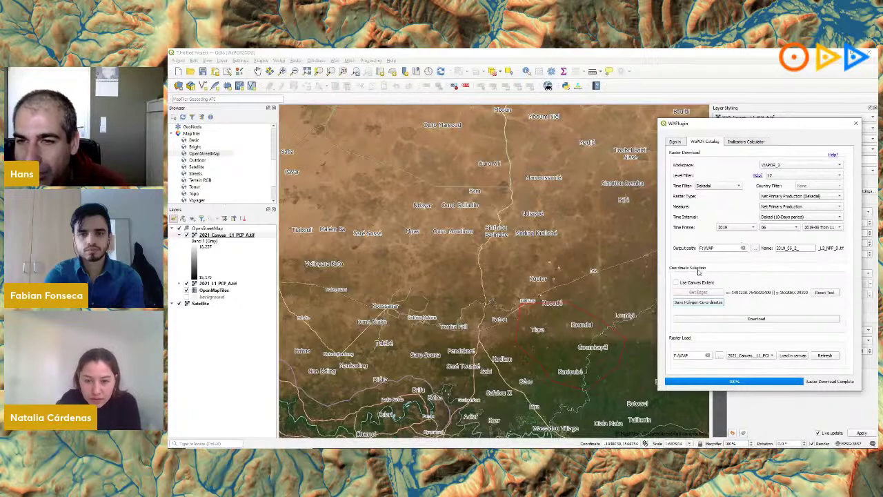
click(758, 319)
click(711, 293)
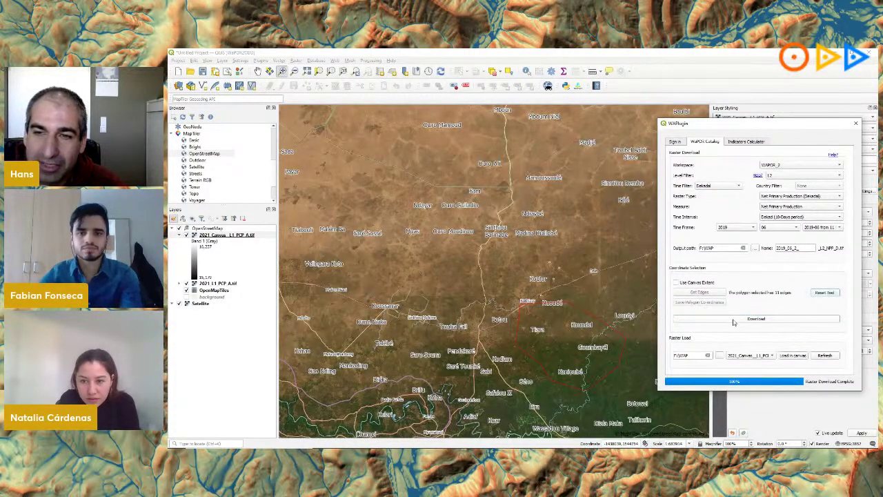
click(734, 320)
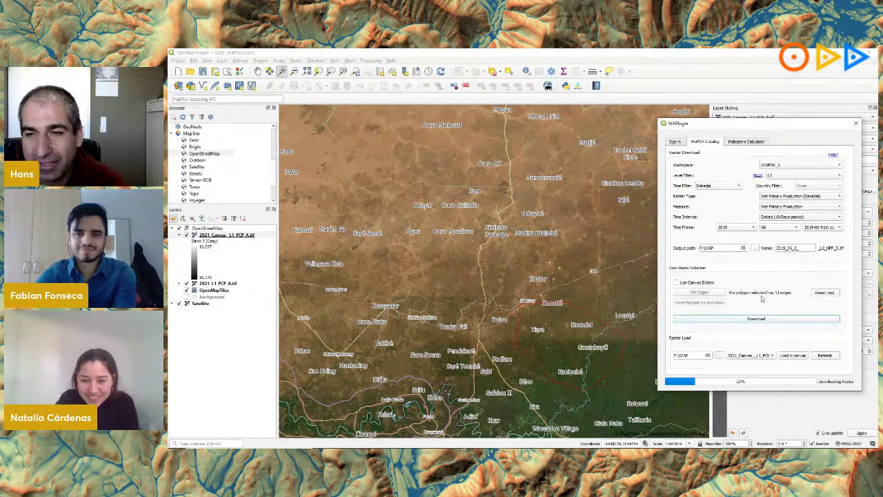